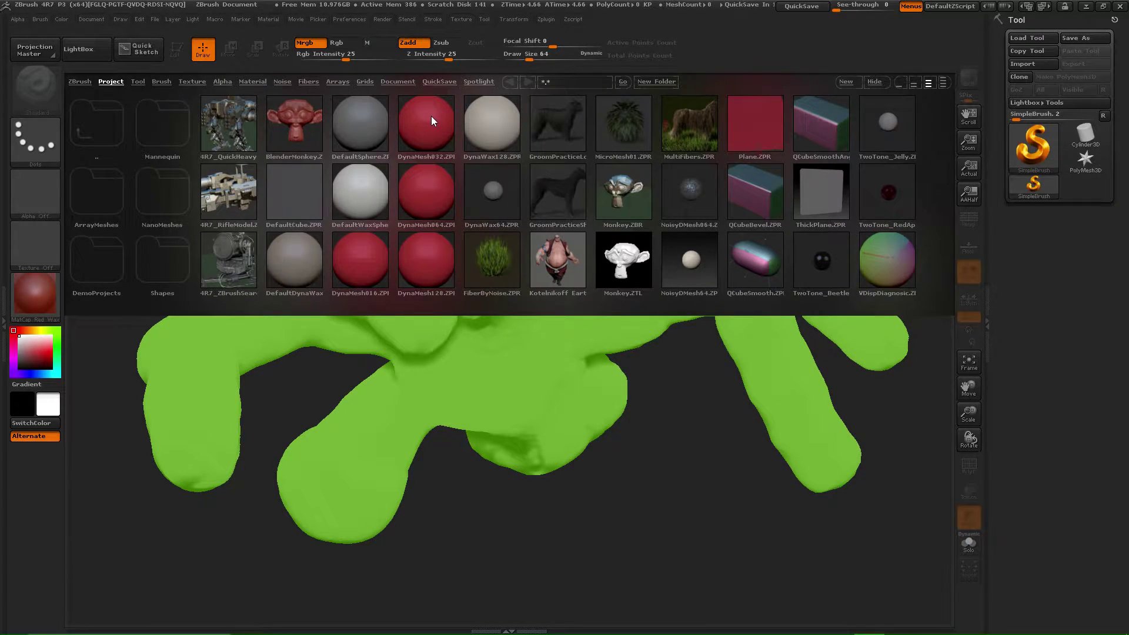
# Step: Open the Plane project and turn the view to face the plane head-on
pyautogui.doubleClick(764, 126)
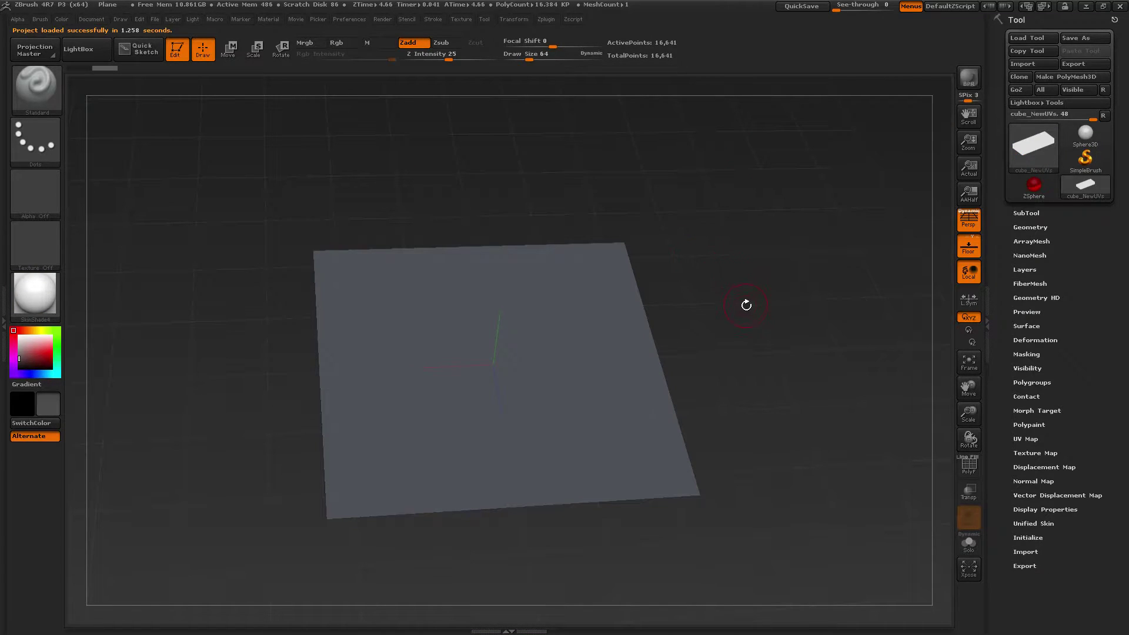
pyautogui.moveTo(749, 319)
pyautogui.mouseDown()
pyautogui.moveTo(746, 335)
pyautogui.moveTo(795, 320)
pyautogui.mouseUp()
pyautogui.moveTo(860, 308); pyautogui.dragTo(764, 295)
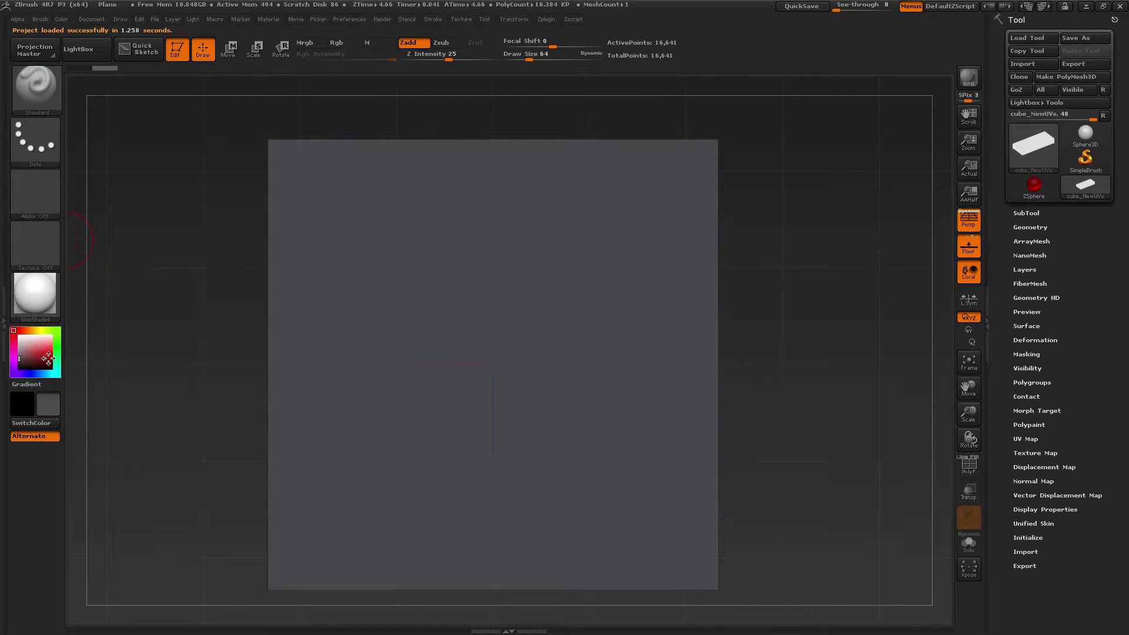
# Step: Fill the plane solid white with Mrgb via FillObject and subdivide it to about 4.19 million polygons
pyautogui.click(30, 347)
pyautogui.moveTo(30, 348); pyautogui.dragTo(19, 335)
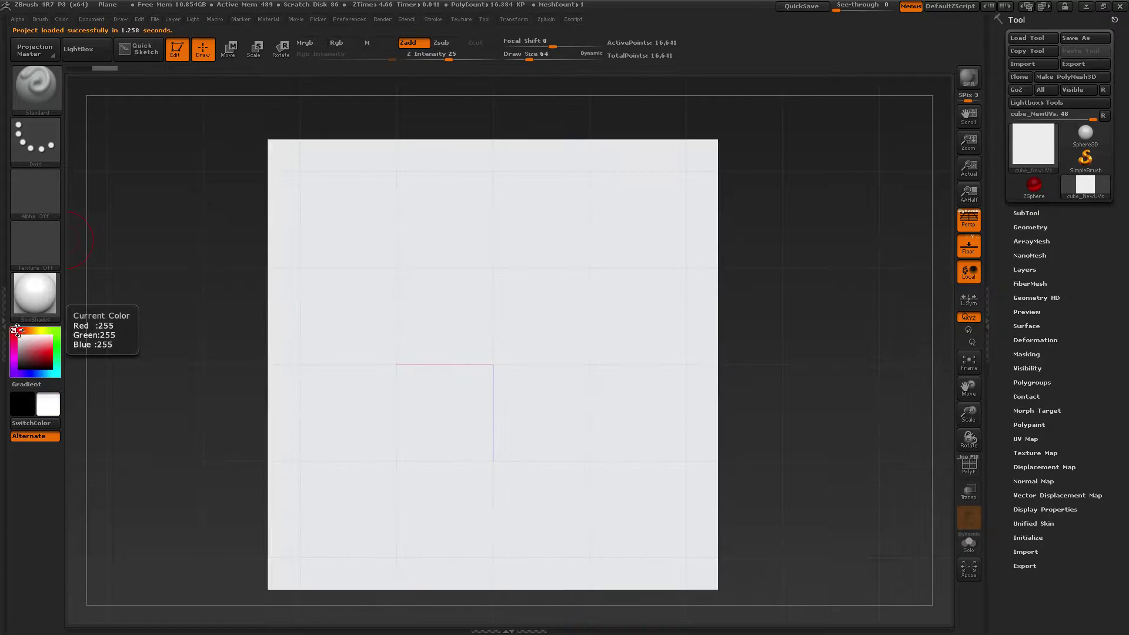
pyautogui.click(304, 43)
pyautogui.click(61, 19)
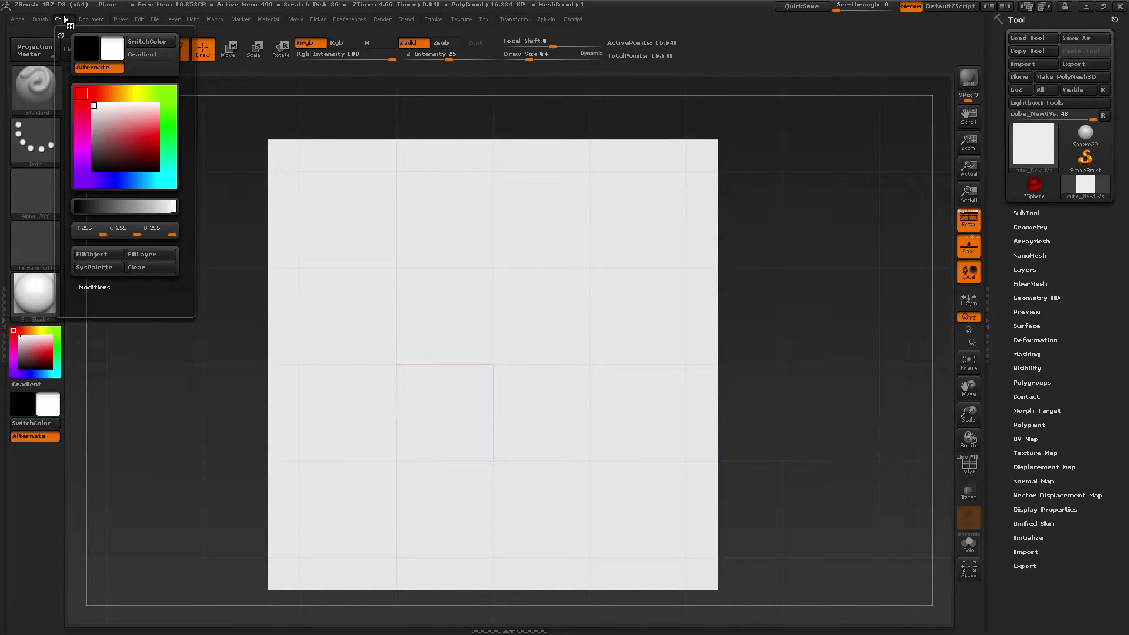
pyautogui.click(114, 252)
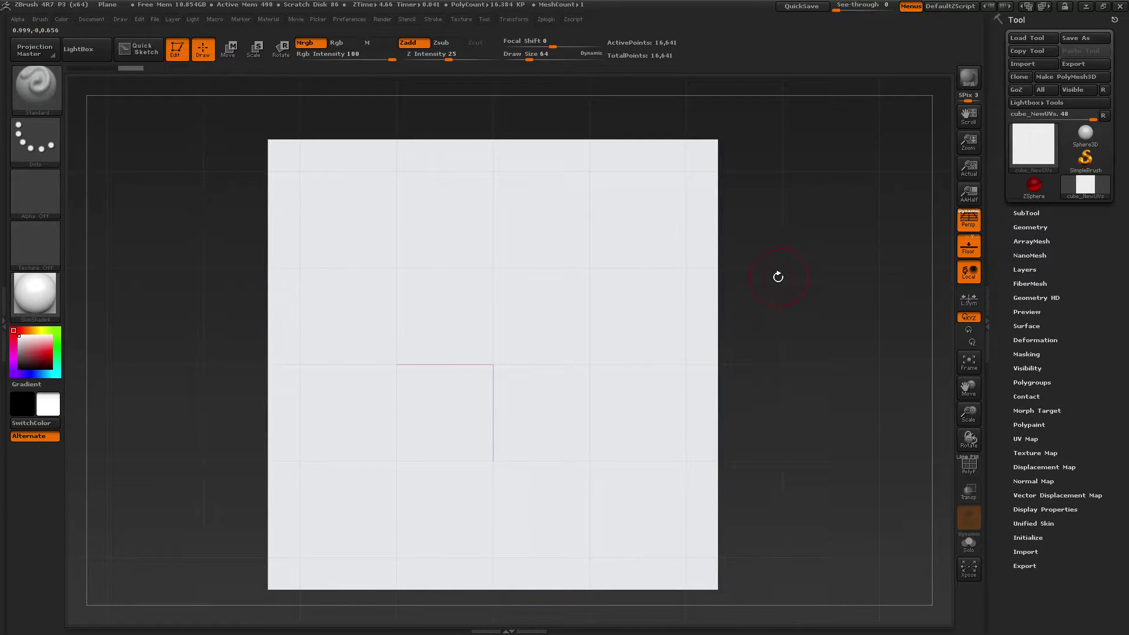
pyautogui.moveTo(778, 274); pyautogui.dragTo(896, 336)
pyautogui.keyDown('ctrl'); pyautogui.click(877, 333); pyautogui.keyUp('ctrl')
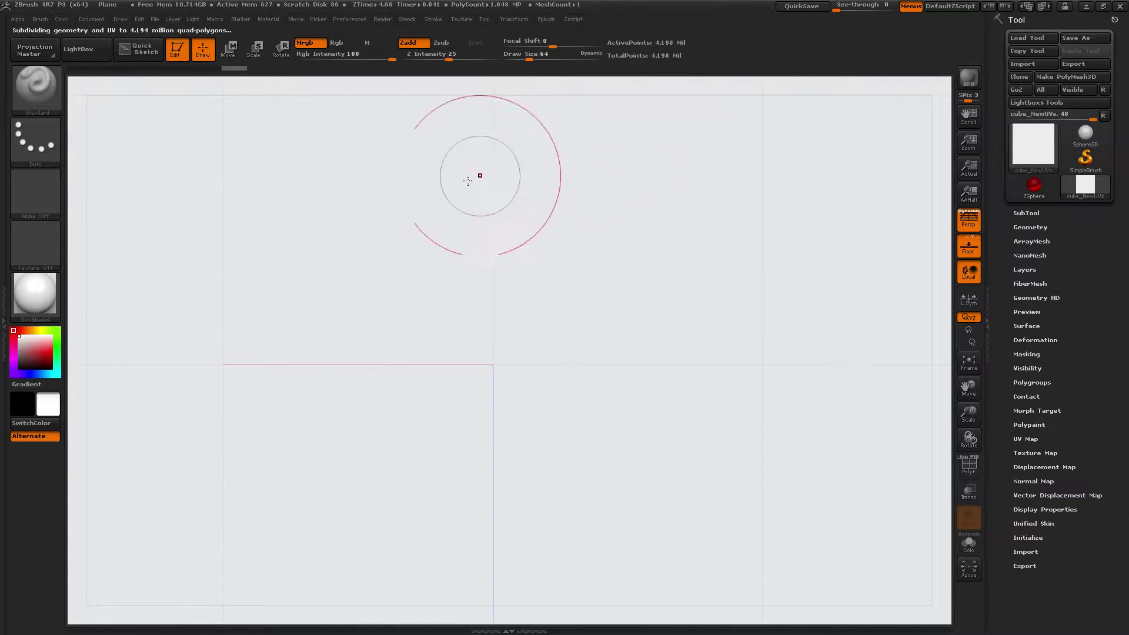
# Step: Set up a thin black ClayBuildup brush (typed bcbs3), then test a stroke and undo it
pyautogui.moveTo(35, 331); pyautogui.dragTo(20, 368)
pyautogui.write('bcbs3')
pyautogui.press('Return')
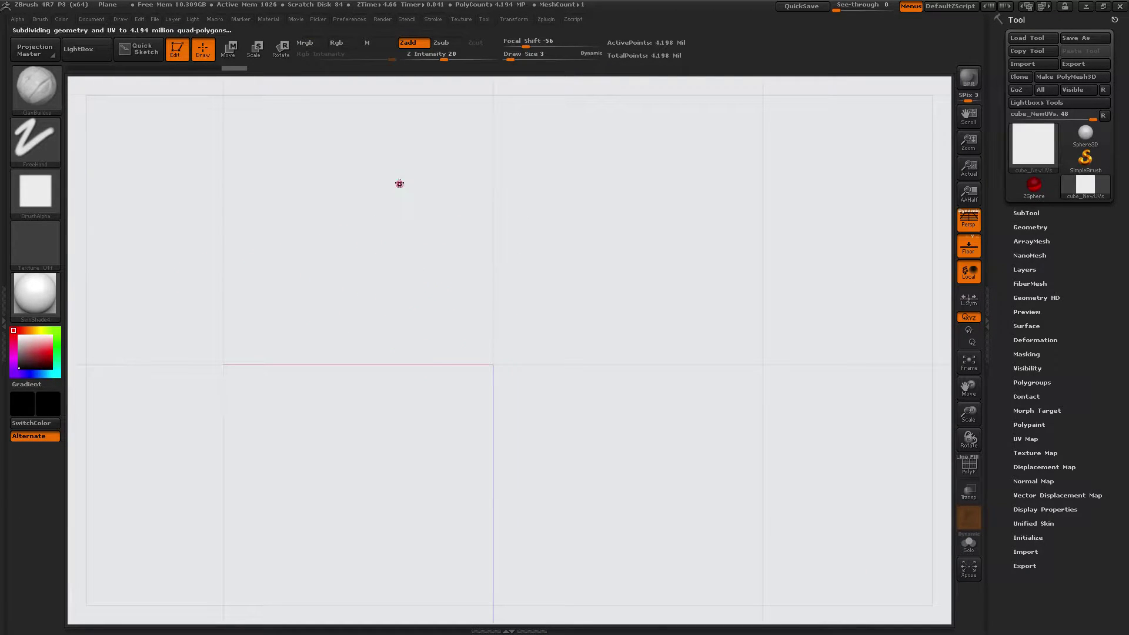
pyautogui.moveTo(398, 178)
pyautogui.mouseDown()
pyautogui.moveTo(365, 210)
pyautogui.moveTo(367, 247)
pyautogui.moveTo(456, 312)
pyautogui.moveTo(388, 370)
pyautogui.mouseUp()
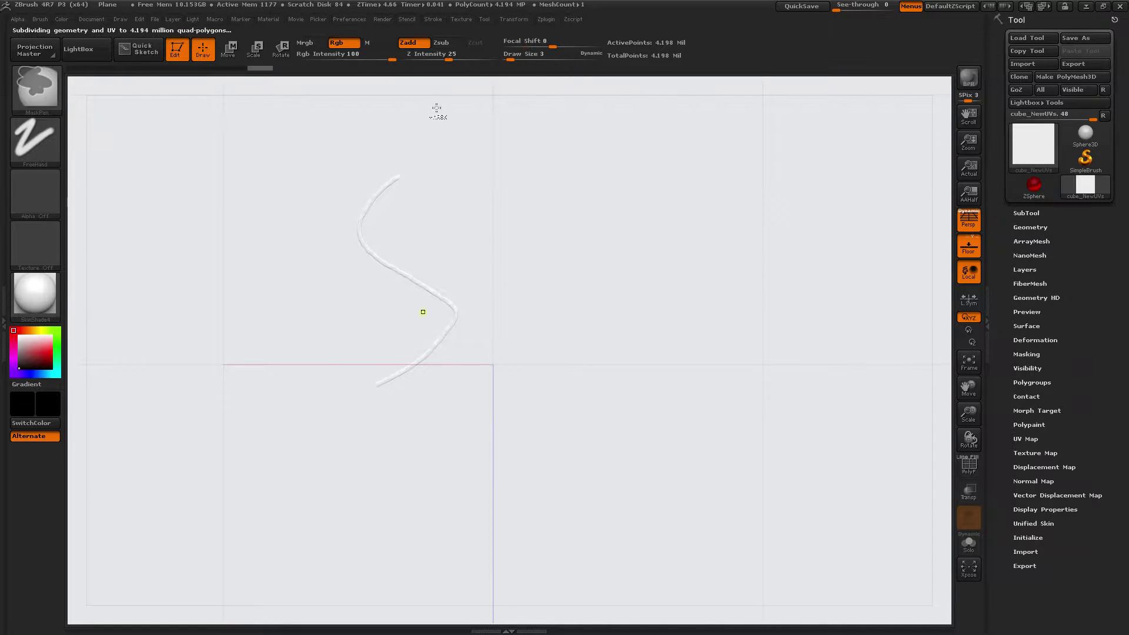
pyautogui.hotkey('ctrl', 'z')
# Step: Turn Zadd off and Mrgb on, then draw and undo black test lines, leaving the plane blank
pyautogui.click(414, 44)
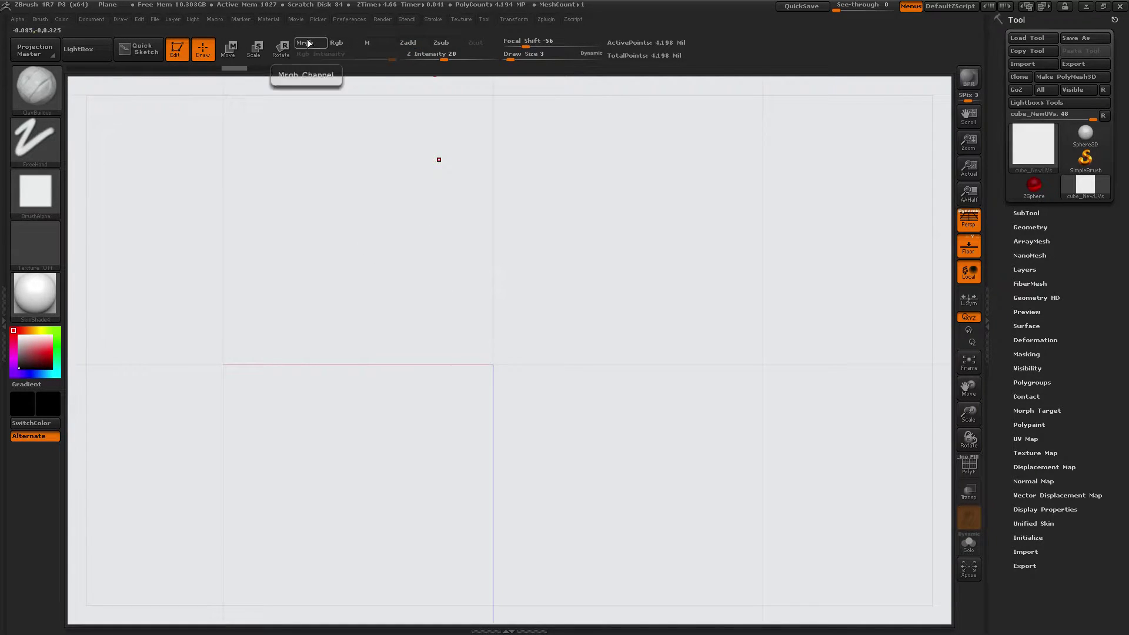
pyautogui.click(304, 43)
pyautogui.moveTo(399, 135)
pyautogui.mouseDown()
pyautogui.moveTo(338, 197)
pyautogui.moveTo(350, 355)
pyautogui.moveTo(518, 597)
pyautogui.mouseUp()
pyautogui.press('ctrl')
pyautogui.hotkey('ctrl', 'z')
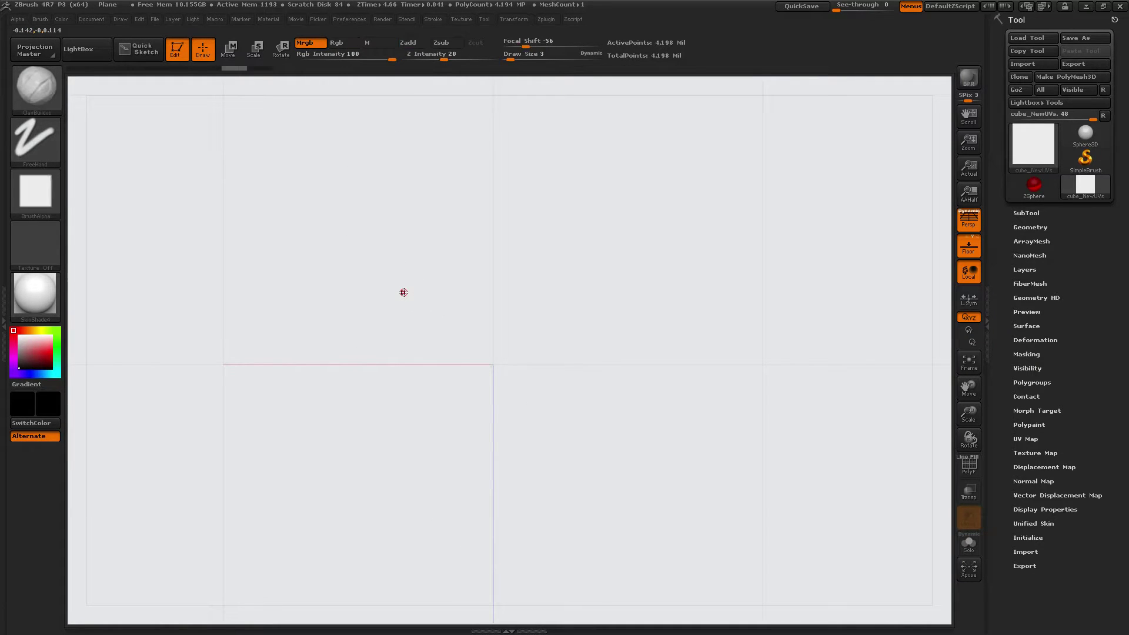
pyautogui.moveTo(306, 139)
pyautogui.mouseDown()
pyautogui.moveTo(284, 208)
pyautogui.moveTo(240, 326)
pyautogui.mouseUp()
pyautogui.press('ctrl')
pyautogui.hotkey('ctrl', 'z')
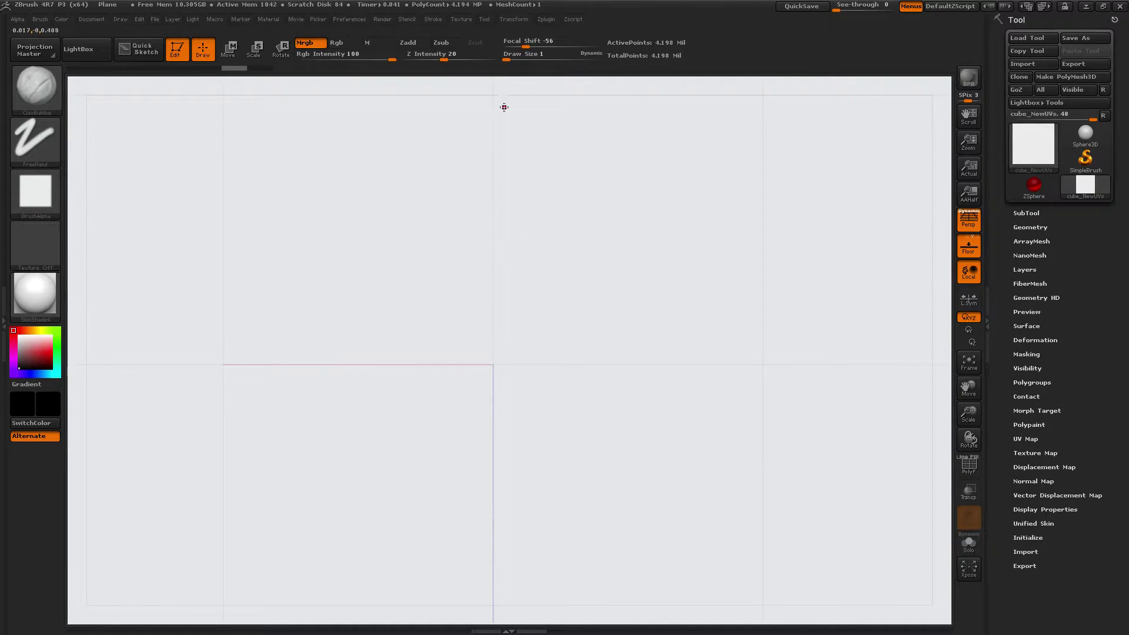
# Step: Draw a vertical divider line and handwrite 'Zbrush' at the top left
pyautogui.moveTo(497, 90)
pyautogui.mouseDown()
pyautogui.moveTo(495, 292)
pyautogui.moveTo(478, 461)
pyautogui.moveTo(482, 626)
pyautogui.mouseUp()
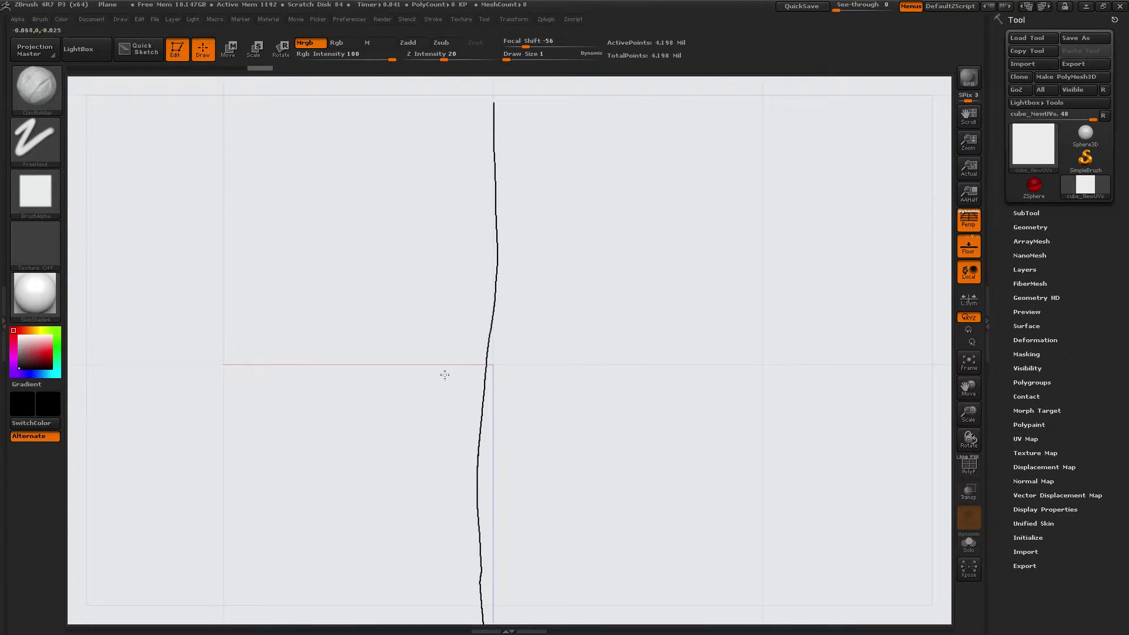
pyautogui.moveTo(194, 104)
pyautogui.mouseDown()
pyautogui.moveTo(238, 128)
pyautogui.moveTo(256, 118)
pyautogui.mouseUp()
pyautogui.moveTo(263, 117)
pyautogui.mouseDown()
pyautogui.moveTo(275, 113)
pyautogui.moveTo(281, 127)
pyautogui.mouseUp()
pyautogui.moveTo(288, 117)
pyautogui.mouseDown()
pyautogui.moveTo(298, 128)
pyautogui.moveTo(311, 115)
pyautogui.mouseUp()
pyautogui.moveTo(333, 111)
pyautogui.mouseDown()
pyautogui.moveTo(325, 118)
pyautogui.moveTo(348, 133)
pyautogui.mouseUp()
pyautogui.moveTo(350, 120); pyautogui.dragTo(374, 133)
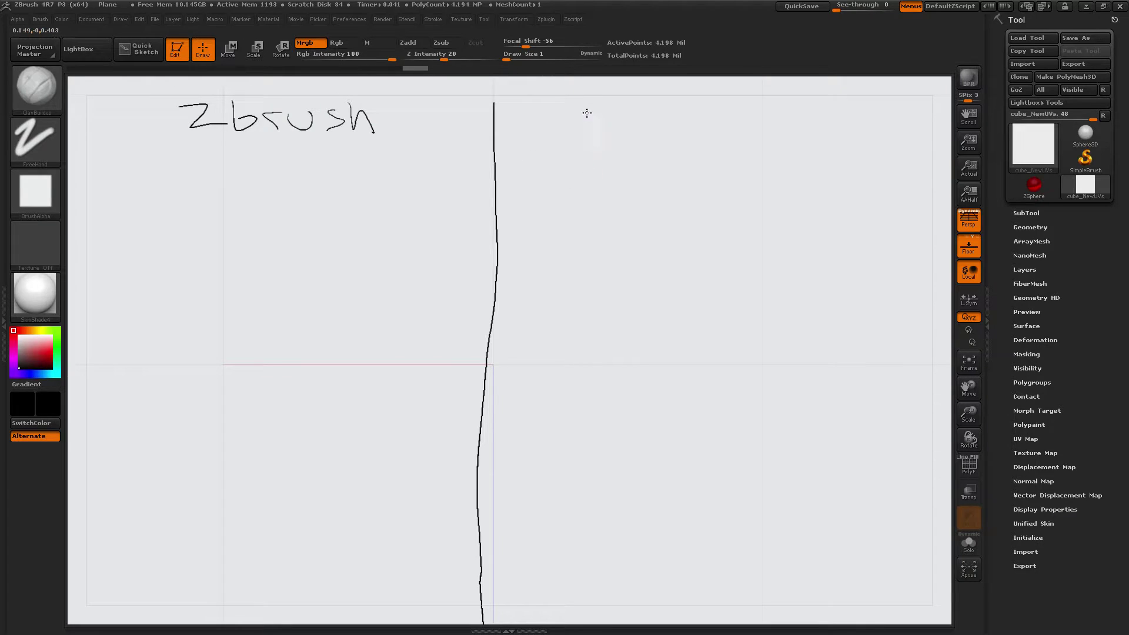
# Step: Handwrite 'Unreal engine' at the top right and begin the slab's left edge beneath it
pyautogui.moveTo(586, 117)
pyautogui.mouseDown()
pyautogui.moveTo(614, 101)
pyautogui.moveTo(697, 120)
pyautogui.moveTo(709, 136)
pyautogui.moveTo(734, 137)
pyautogui.mouseUp()
pyautogui.moveTo(738, 105); pyautogui.dragTo(742, 138)
pyautogui.moveTo(755, 103)
pyautogui.mouseDown()
pyautogui.moveTo(756, 145)
pyautogui.moveTo(793, 113)
pyautogui.moveTo(829, 139)
pyautogui.mouseUp()
pyautogui.moveTo(846, 125)
pyautogui.mouseDown()
pyautogui.moveTo(829, 156)
pyautogui.moveTo(863, 112)
pyautogui.moveTo(894, 135)
pyautogui.moveTo(919, 132)
pyautogui.mouseUp()
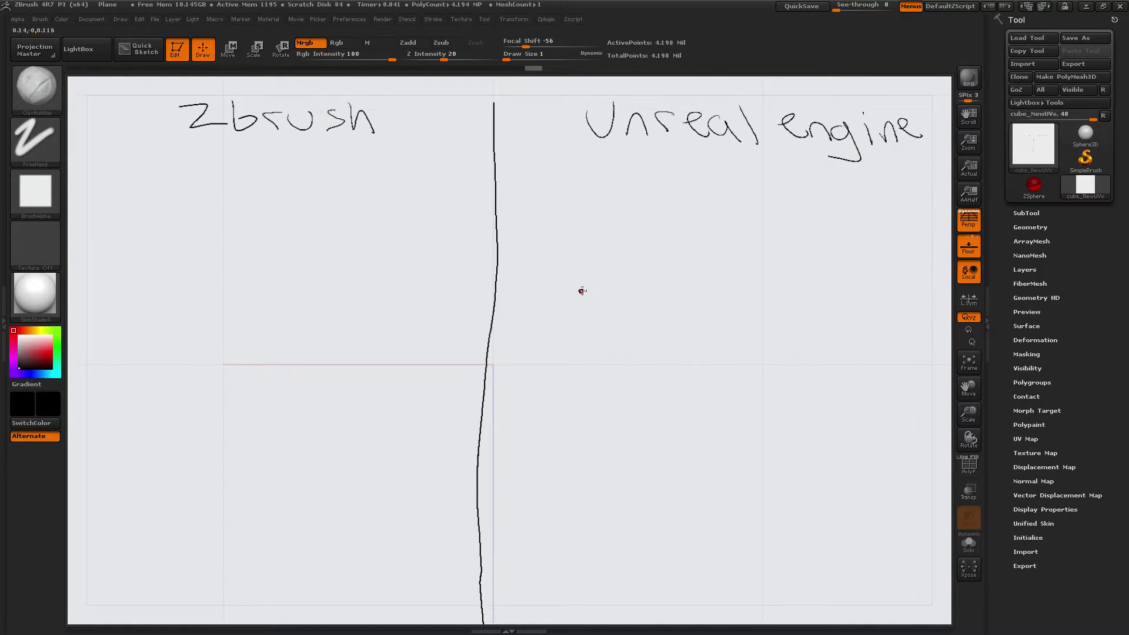
pyautogui.moveTo(583, 290)
pyautogui.mouseDown()
pyautogui.moveTo(508, 366)
pyautogui.moveTo(526, 381)
pyautogui.moveTo(831, 378)
pyautogui.moveTo(905, 284)
pyautogui.moveTo(591, 284)
pyautogui.mouseUp()
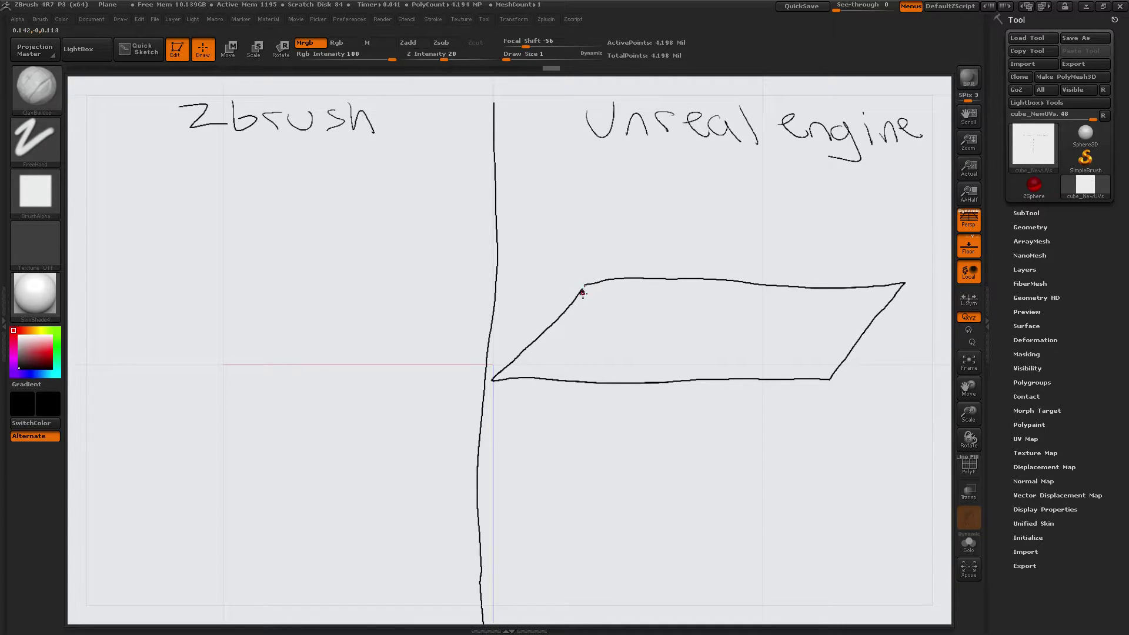
# Step: Add front and right thickness edges to the slab and hatch short strokes along its top-right edge
pyautogui.moveTo(832, 379)
pyautogui.mouseDown()
pyautogui.moveTo(807, 396)
pyautogui.moveTo(650, 399)
pyautogui.moveTo(515, 396)
pyautogui.moveTo(491, 381)
pyautogui.mouseUp()
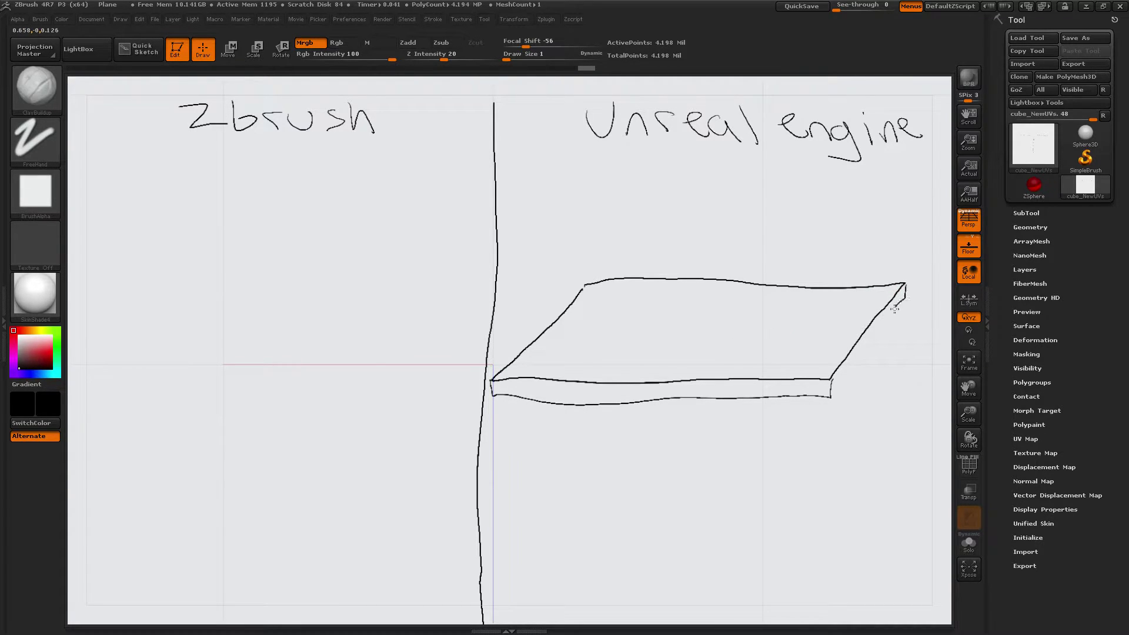
pyautogui.moveTo(892, 310); pyautogui.dragTo(830, 398)
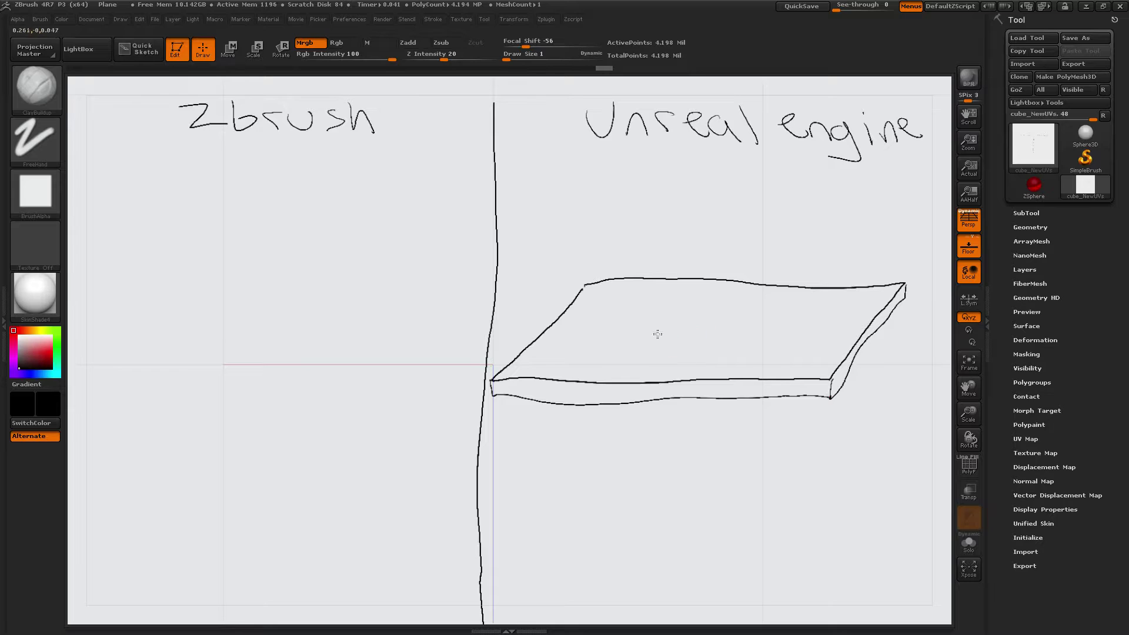
pyautogui.moveTo(822, 290)
pyautogui.mouseDown()
pyautogui.moveTo(822, 310)
pyautogui.moveTo(840, 312)
pyautogui.mouseUp()
pyautogui.moveTo(858, 293); pyautogui.dragTo(862, 301)
pyautogui.moveTo(873, 291)
pyautogui.mouseDown()
pyautogui.moveTo(821, 302)
pyautogui.moveTo(799, 292)
pyautogui.moveTo(832, 317)
pyautogui.mouseUp()
pyautogui.moveTo(854, 294); pyautogui.dragTo(850, 310)
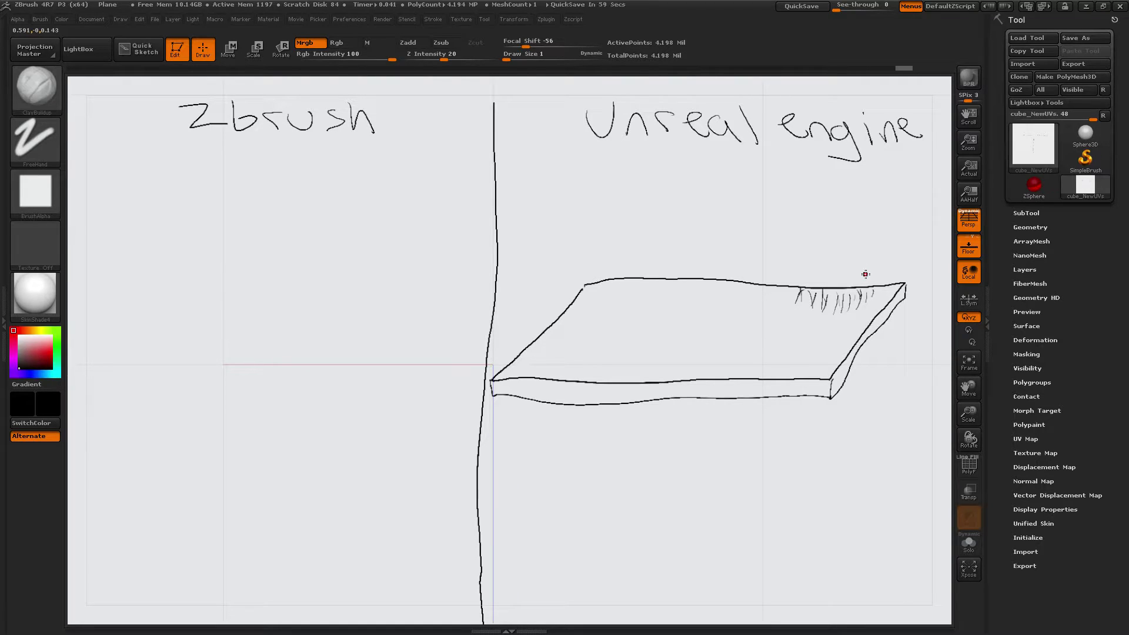
# Step: Undo the black hatch marks and scribble green grass at the slab's top-right corner
pyautogui.press('ctrl')
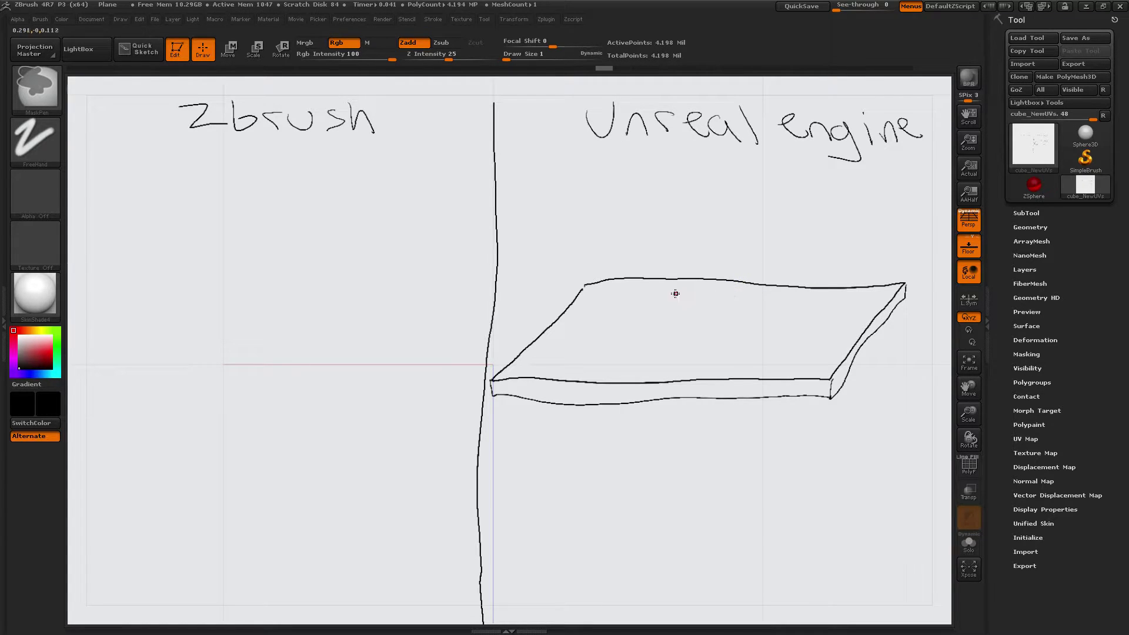
pyautogui.press('ctrl')
pyautogui.click(57, 345)
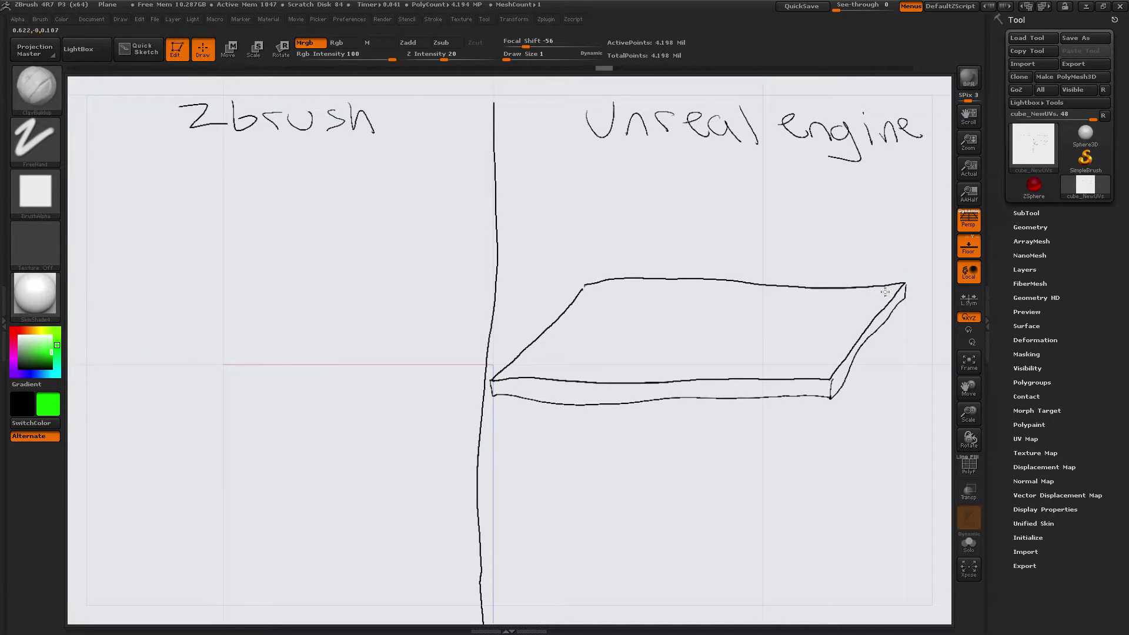
pyautogui.moveTo(885, 285)
pyautogui.mouseDown()
pyautogui.moveTo(868, 300)
pyautogui.moveTo(897, 284)
pyautogui.mouseUp()
pyautogui.moveTo(884, 242); pyautogui.dragTo(885, 229)
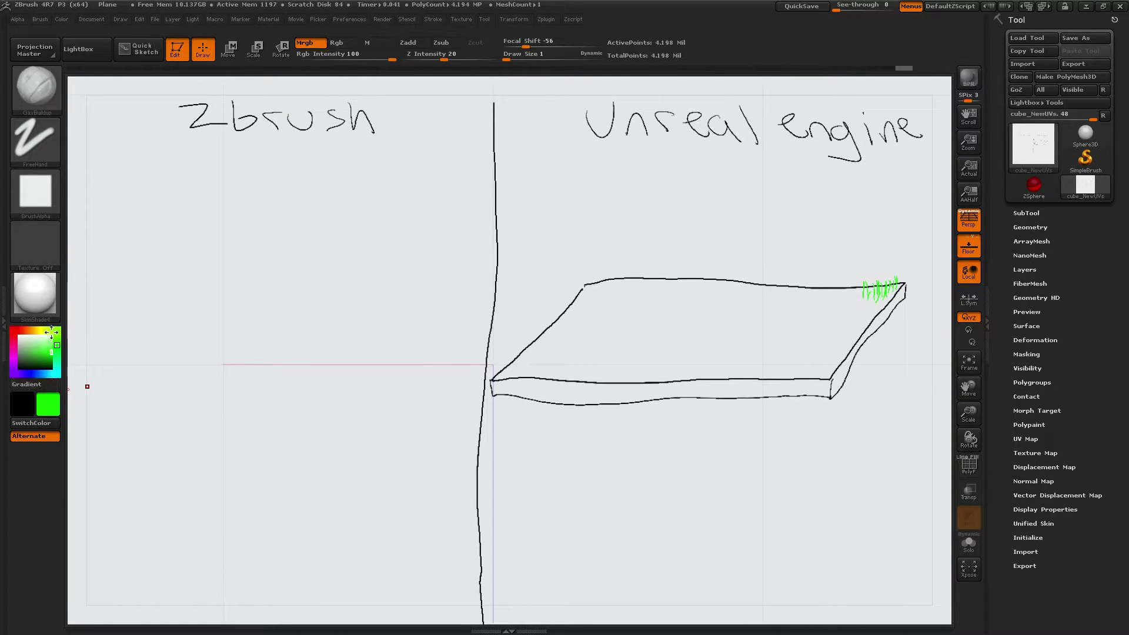
pyautogui.click(19, 368)
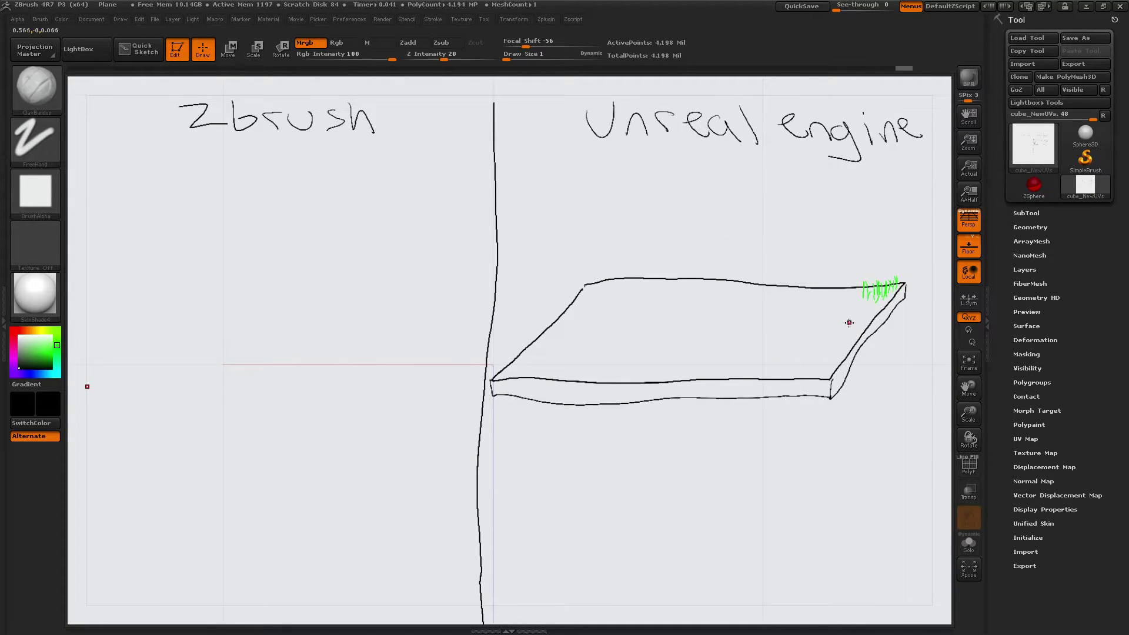
pyautogui.click(30, 330)
# Step: In dark brown, draw a thin crack near the slab's right side and undo the extra brown lines
pyautogui.click(32, 361)
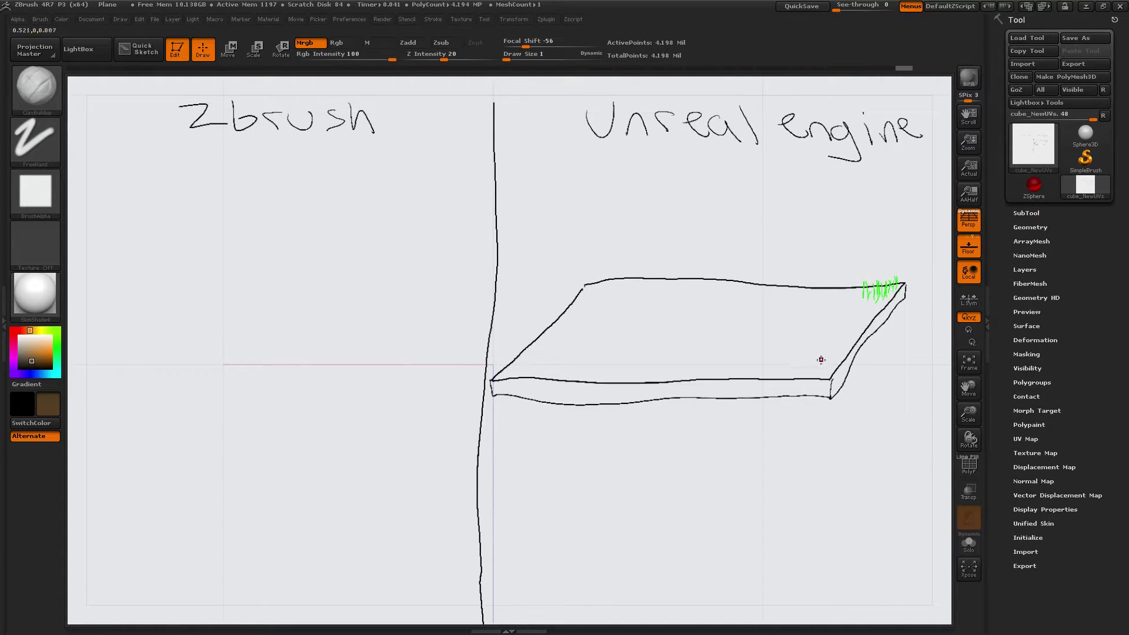
pyautogui.moveTo(822, 316); pyautogui.dragTo(814, 330)
pyautogui.moveTo(809, 332); pyautogui.dragTo(809, 343)
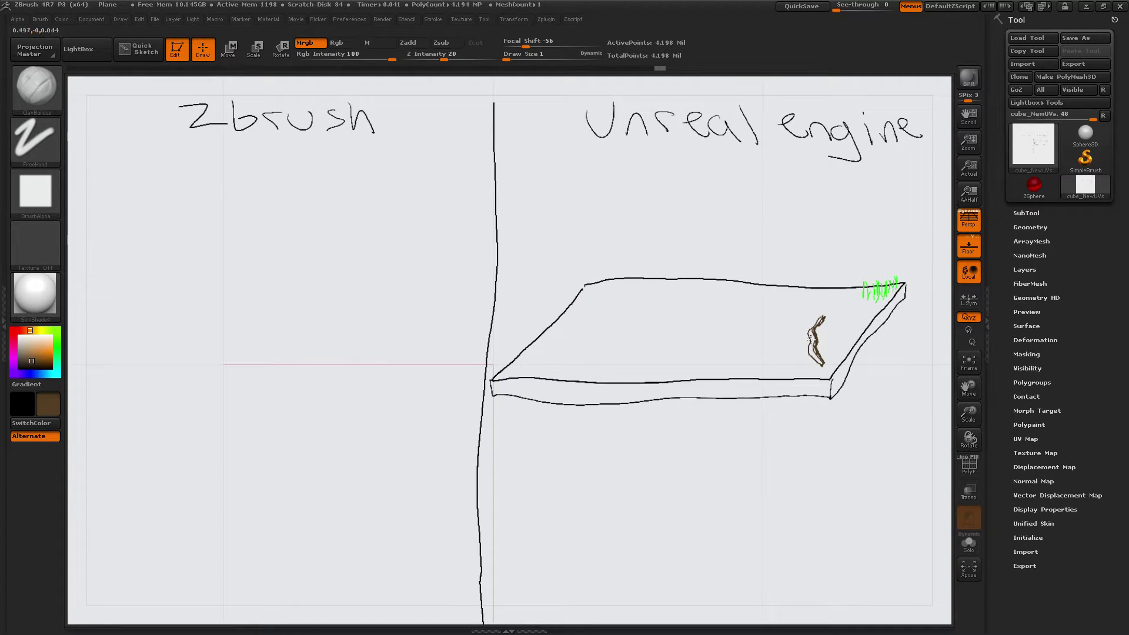
pyautogui.moveTo(593, 304); pyautogui.dragTo(656, 291)
pyautogui.moveTo(744, 302); pyautogui.dragTo(808, 305)
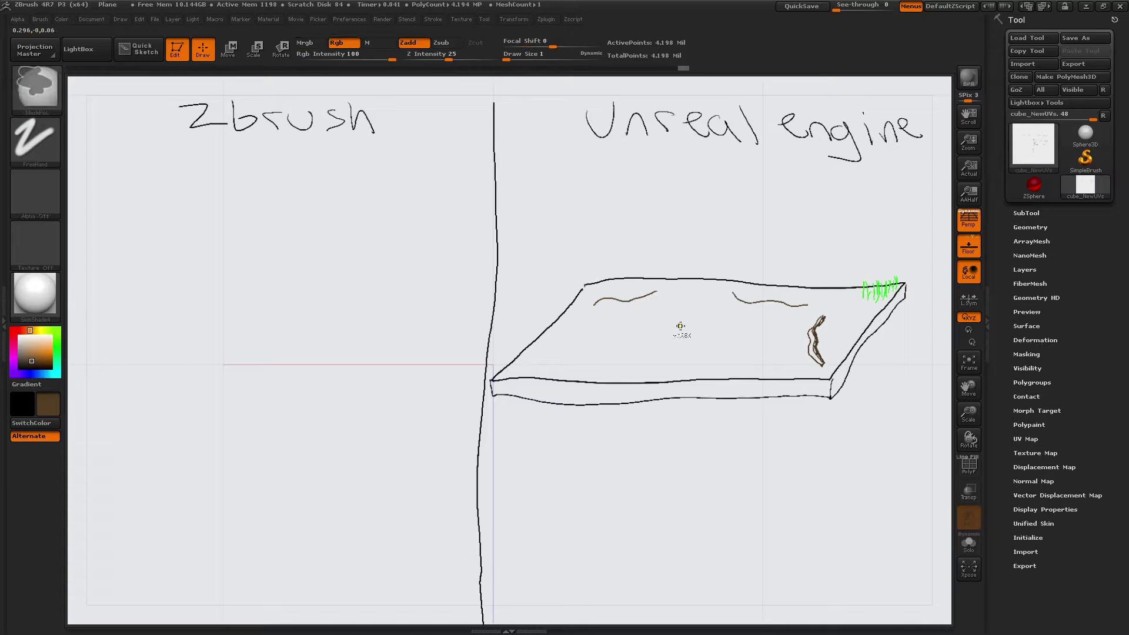
pyautogui.hotkey('ctrl', 'z')
pyautogui.hotkey('ctrl', 'z')
pyautogui.hotkey('ctrl', 'z')
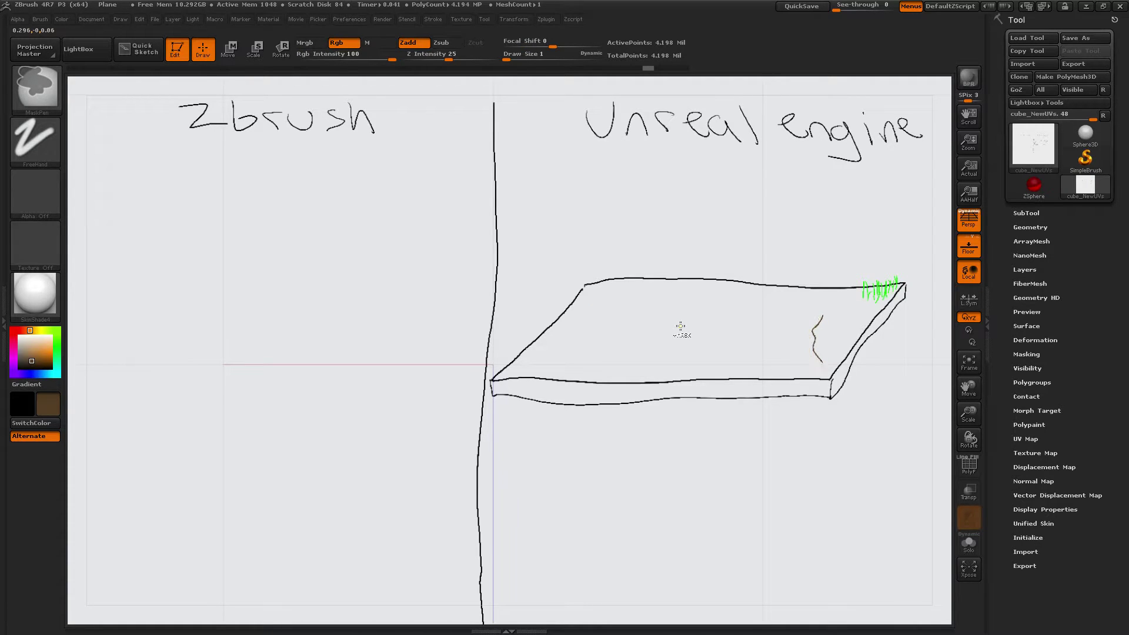
pyautogui.press('ctrl')
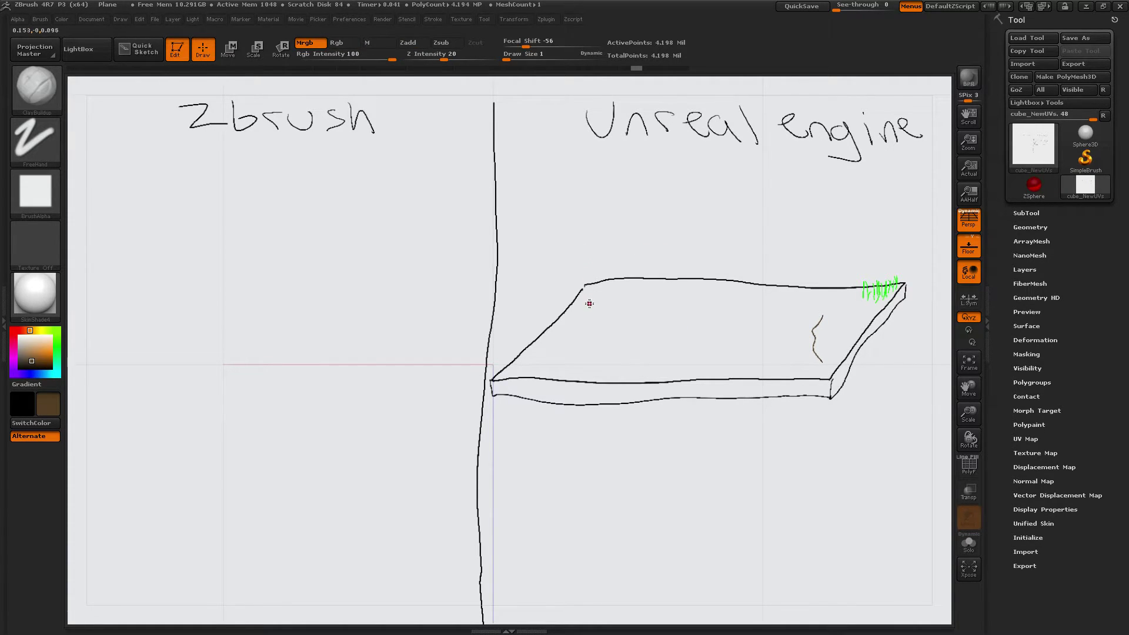
# Step: Streak several brown wavy dirt lines, squiggles and small marks across the slab top
pyautogui.moveTo(586, 308)
pyautogui.mouseDown()
pyautogui.moveTo(647, 290)
pyautogui.moveTo(773, 297)
pyautogui.mouseUp()
pyautogui.moveTo(545, 367); pyautogui.dragTo(635, 365)
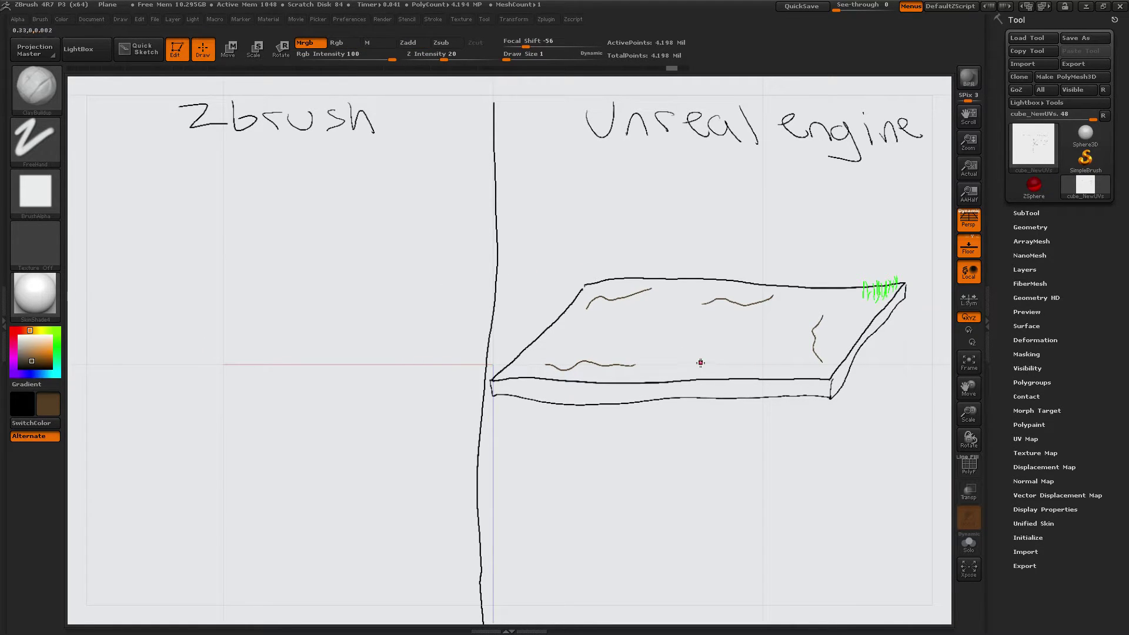
pyautogui.moveTo(693, 361); pyautogui.dragTo(695, 374)
pyautogui.moveTo(623, 332); pyautogui.dragTo(603, 327)
pyautogui.moveTo(806, 307); pyautogui.dragTo(816, 294)
pyautogui.click(58, 345)
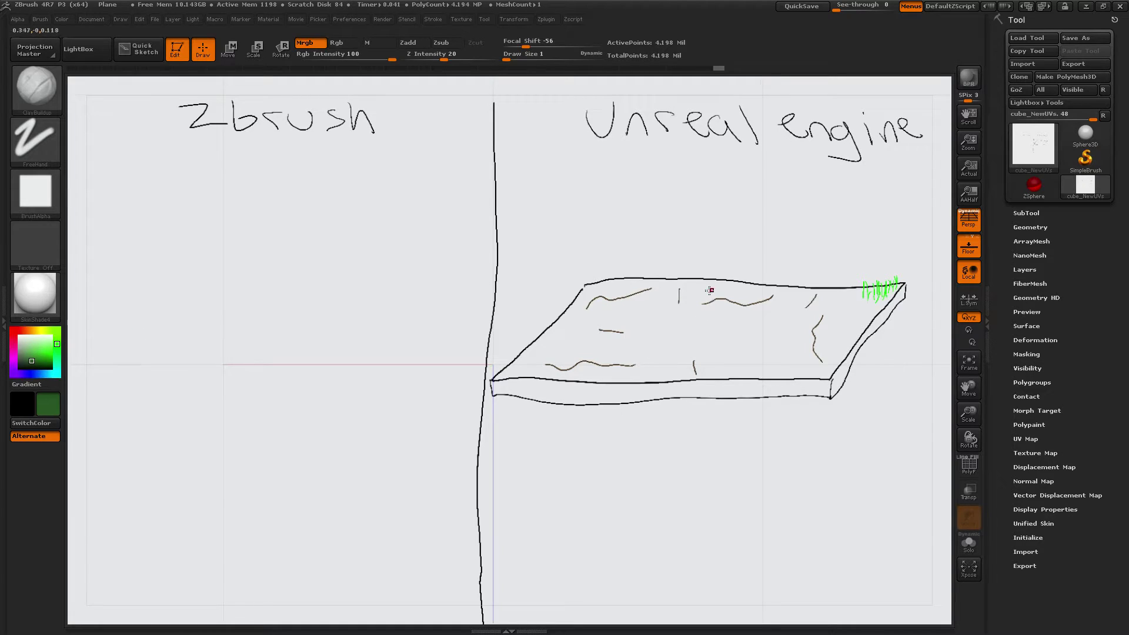
pyautogui.moveTo(58, 340); pyautogui.dragTo(32, 331)
# Step: Pick orange and draw small teardrop leaf shapes on the slab top
pyautogui.click(47, 352)
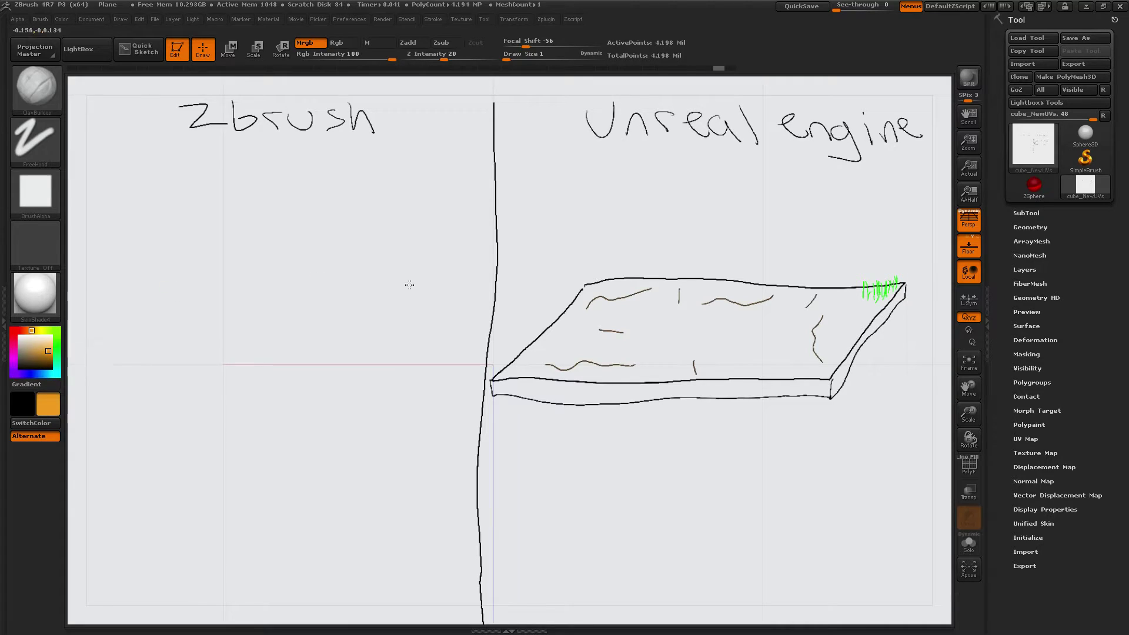
pyautogui.moveTo(693, 360)
pyautogui.mouseDown()
pyautogui.moveTo(697, 339)
pyautogui.moveTo(692, 361)
pyautogui.mouseUp()
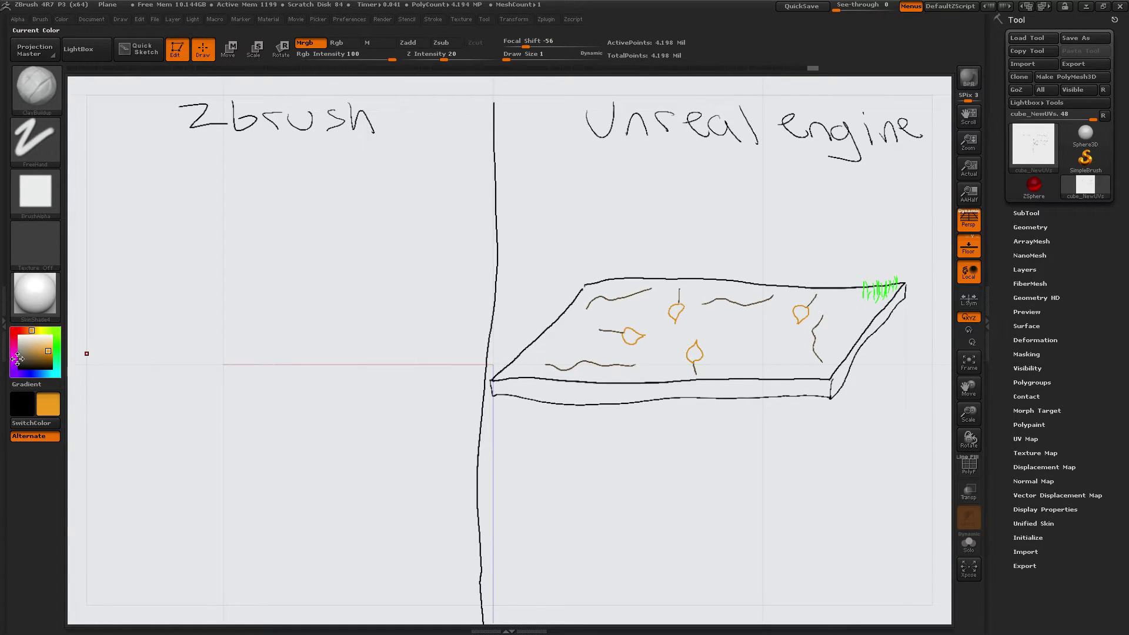
# Step: In greyish brown, draw a twig and a small diamond mark on the slab
pyautogui.click(20, 353)
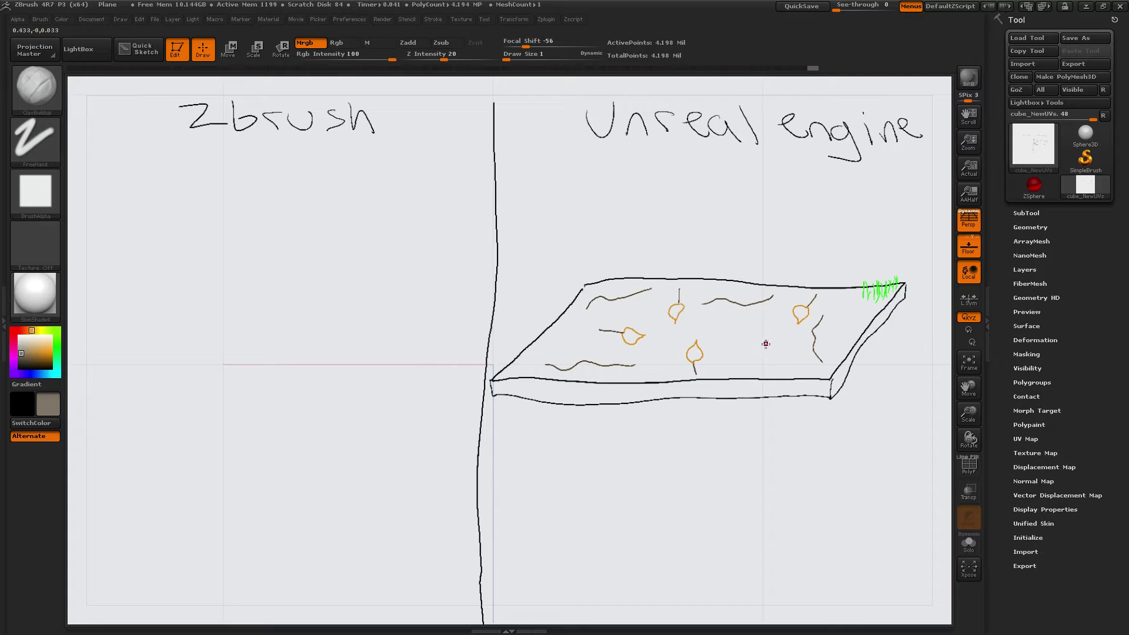
pyautogui.moveTo(764, 347)
pyautogui.mouseDown()
pyautogui.moveTo(770, 338)
pyautogui.moveTo(756, 360)
pyautogui.mouseUp()
pyautogui.moveTo(713, 313)
pyautogui.mouseDown()
pyautogui.moveTo(710, 331)
pyautogui.moveTo(713, 314)
pyautogui.mouseUp()
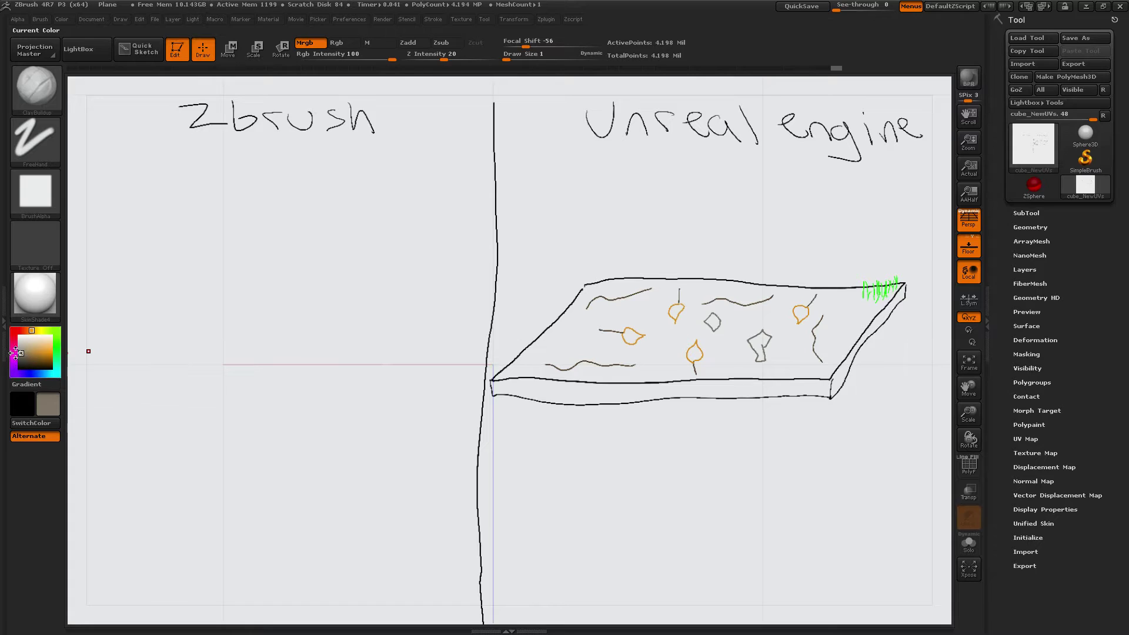
# Step: Choose light grey and outline four small leaves scattered across the slab top
pyautogui.moveTo(23, 344); pyautogui.dragTo(323, 316)
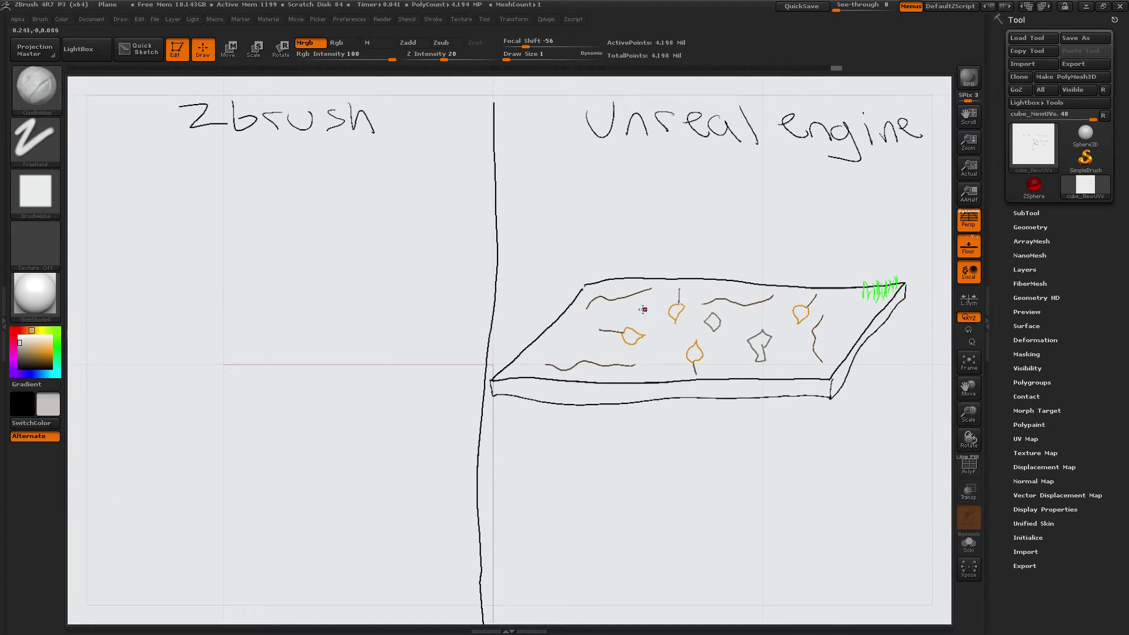
pyautogui.moveTo(640, 304); pyautogui.dragTo(643, 318)
pyautogui.moveTo(771, 307)
pyautogui.mouseDown()
pyautogui.moveTo(759, 323)
pyautogui.moveTo(768, 311)
pyautogui.mouseUp()
pyautogui.moveTo(851, 310)
pyautogui.mouseDown()
pyautogui.moveTo(843, 301)
pyautogui.moveTo(846, 319)
pyautogui.mouseUp()
pyautogui.moveTo(562, 345)
pyautogui.mouseDown()
pyautogui.moveTo(547, 346)
pyautogui.moveTo(563, 346)
pyautogui.mouseUp()
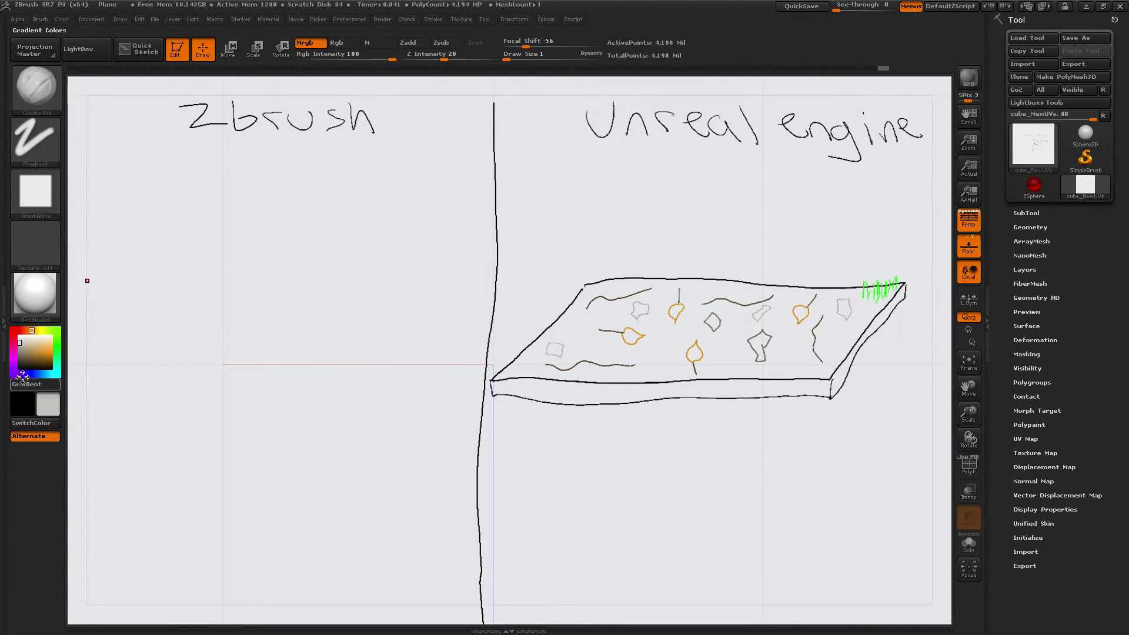
# Step: In black, handwrite '- grass texture' as the first item under the Zbrush heading
pyautogui.moveTo(20, 374)
pyautogui.mouseDown()
pyautogui.moveTo(24, 357)
pyautogui.moveTo(19, 369)
pyautogui.mouseUp()
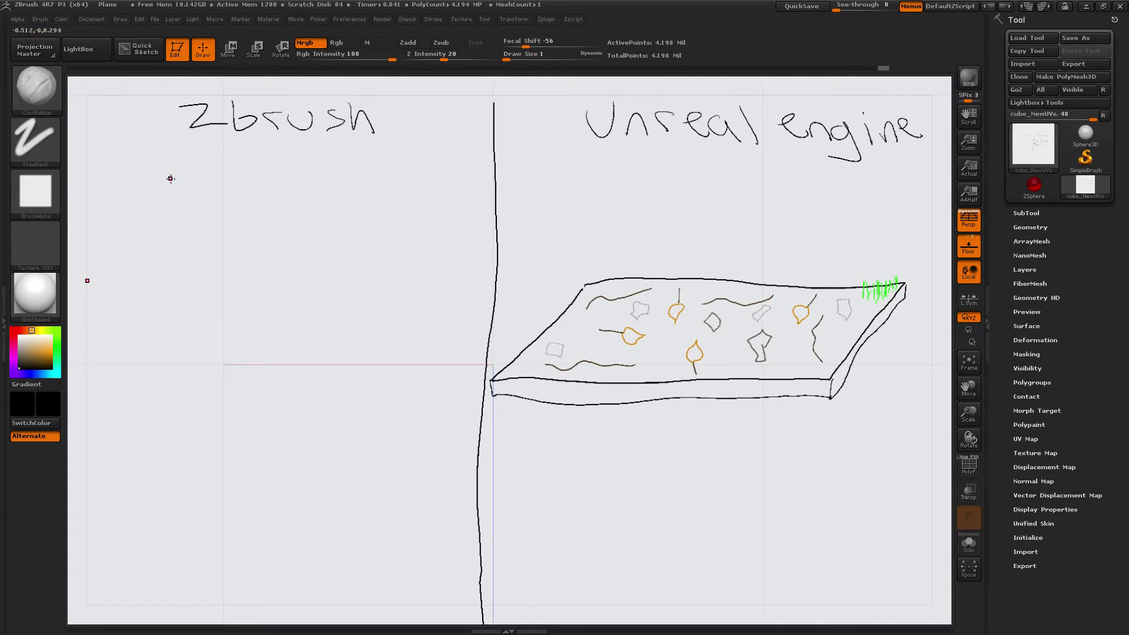
pyautogui.moveTo(160, 174); pyautogui.dragTo(189, 172)
pyautogui.moveTo(214, 169)
pyautogui.mouseDown()
pyautogui.moveTo(214, 196)
pyautogui.moveTo(249, 162)
pyautogui.moveTo(259, 175)
pyautogui.moveTo(279, 157)
pyautogui.moveTo(274, 182)
pyautogui.moveTo(297, 182)
pyautogui.mouseUp()
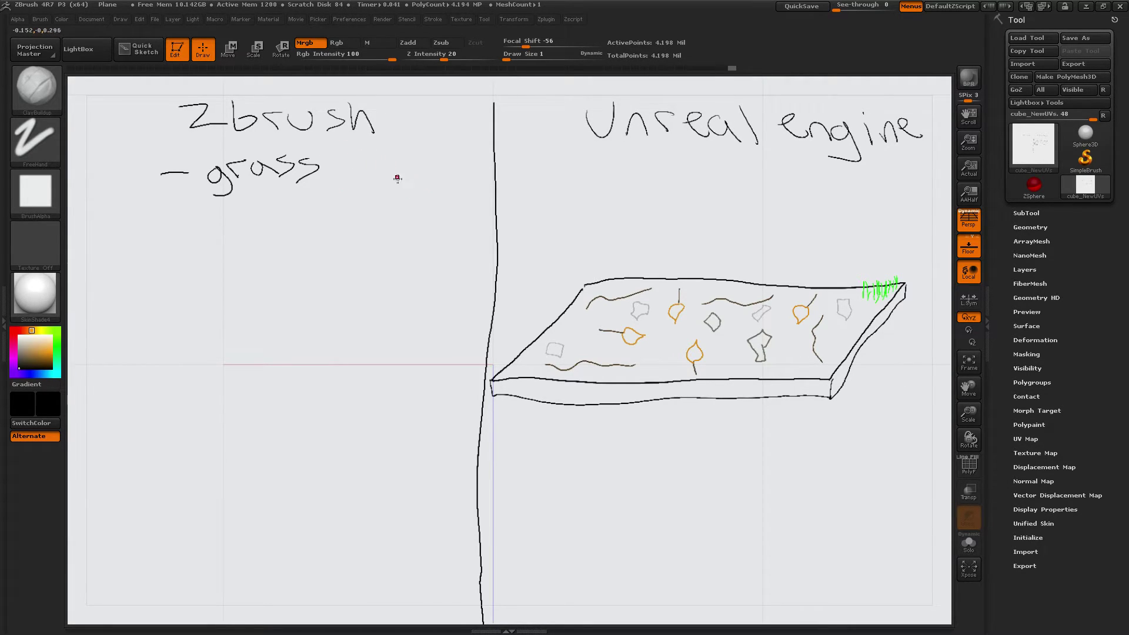
pyautogui.moveTo(338, 150)
pyautogui.mouseDown()
pyautogui.moveTo(343, 173)
pyautogui.moveTo(351, 155)
pyautogui.moveTo(375, 173)
pyautogui.moveTo(360, 175)
pyautogui.moveTo(382, 175)
pyautogui.moveTo(389, 150)
pyautogui.mouseUp()
pyautogui.moveTo(388, 154)
pyautogui.mouseDown()
pyautogui.moveTo(395, 169)
pyautogui.moveTo(405, 154)
pyautogui.mouseUp()
pyautogui.moveTo(404, 171); pyautogui.dragTo(419, 158)
pyautogui.moveTo(421, 162)
pyautogui.mouseDown()
pyautogui.moveTo(428, 154)
pyautogui.moveTo(434, 166)
pyautogui.mouseUp()
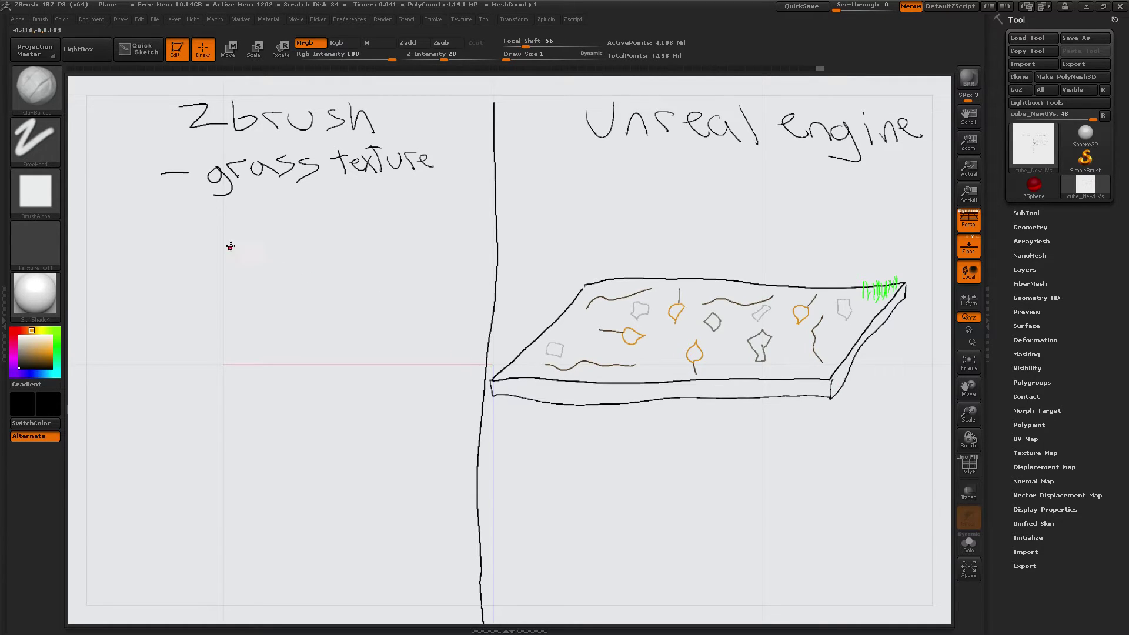
# Step: Add '- branches' as the second list item and start a third dash below it
pyautogui.moveTo(188, 217); pyautogui.dragTo(160, 219)
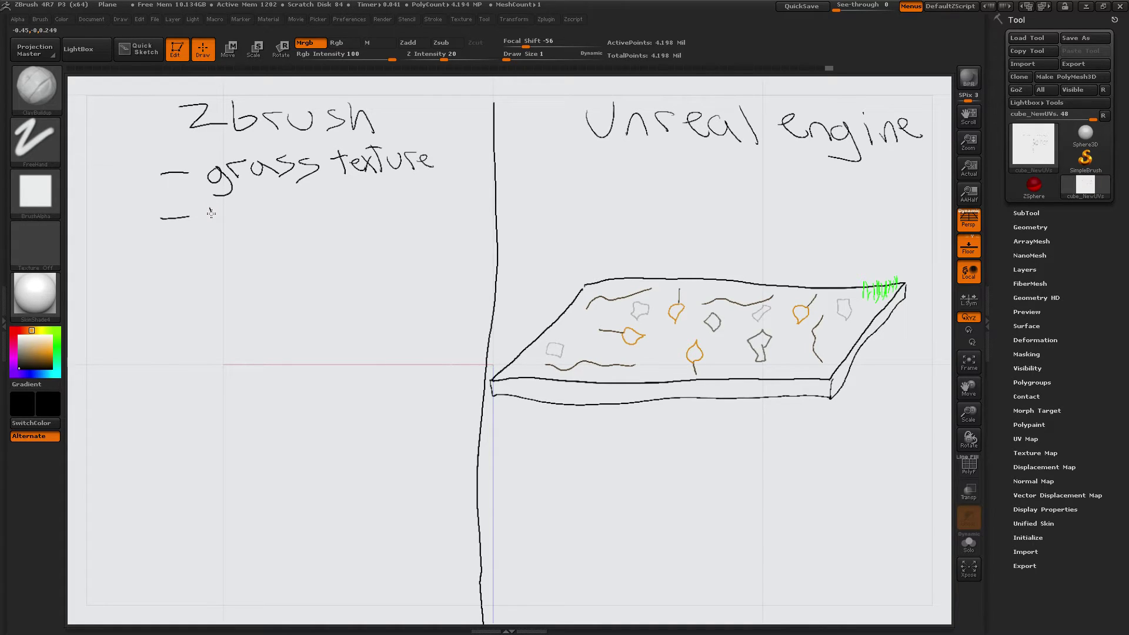
pyautogui.moveTo(210, 233)
pyautogui.mouseDown()
pyautogui.moveTo(208, 224)
pyautogui.moveTo(274, 237)
pyautogui.moveTo(356, 218)
pyautogui.moveTo(346, 237)
pyautogui.mouseUp()
pyautogui.moveTo(193, 269); pyautogui.dragTo(158, 270)
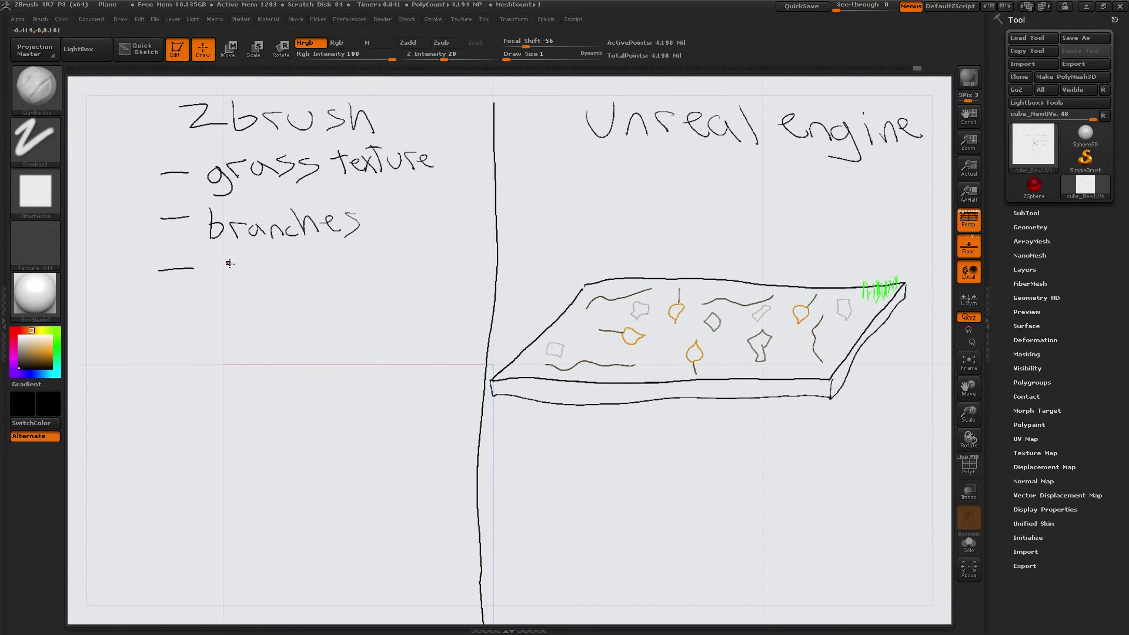
# Step: Handwrite 'fall leaves' after the third dash of the Zbrush list
pyautogui.moveTo(230, 263)
pyautogui.mouseDown()
pyautogui.moveTo(239, 285)
pyautogui.moveTo(324, 275)
pyautogui.moveTo(350, 286)
pyautogui.moveTo(349, 270)
pyautogui.moveTo(364, 286)
pyautogui.moveTo(366, 270)
pyautogui.moveTo(378, 270)
pyautogui.moveTo(398, 285)
pyautogui.mouseUp()
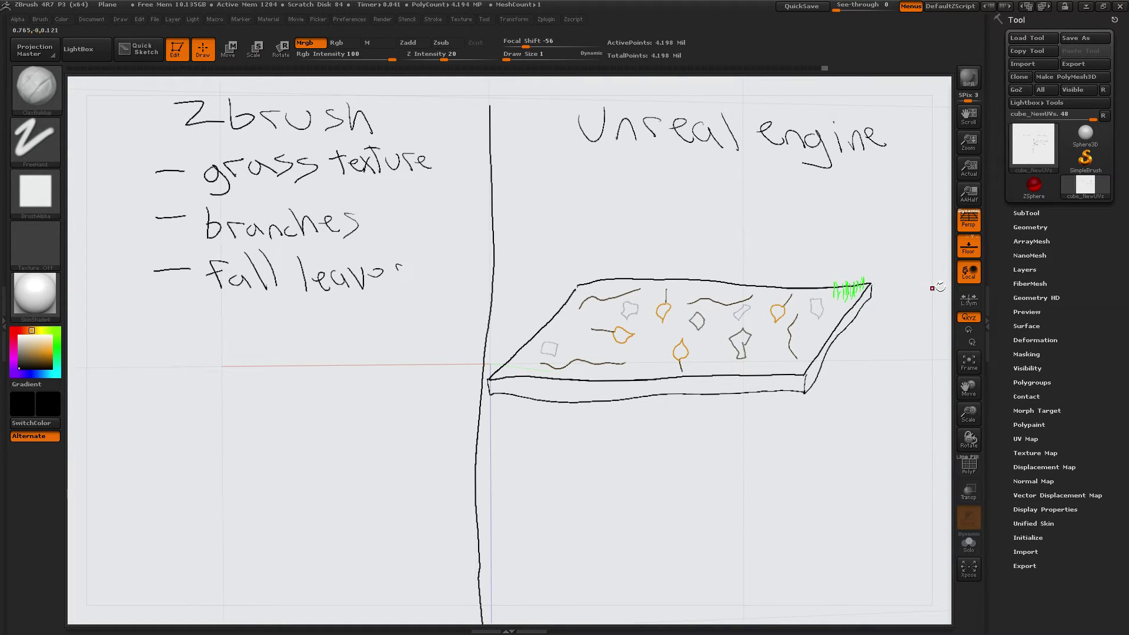
pyautogui.moveTo(937, 285); pyautogui.dragTo(940, 287)
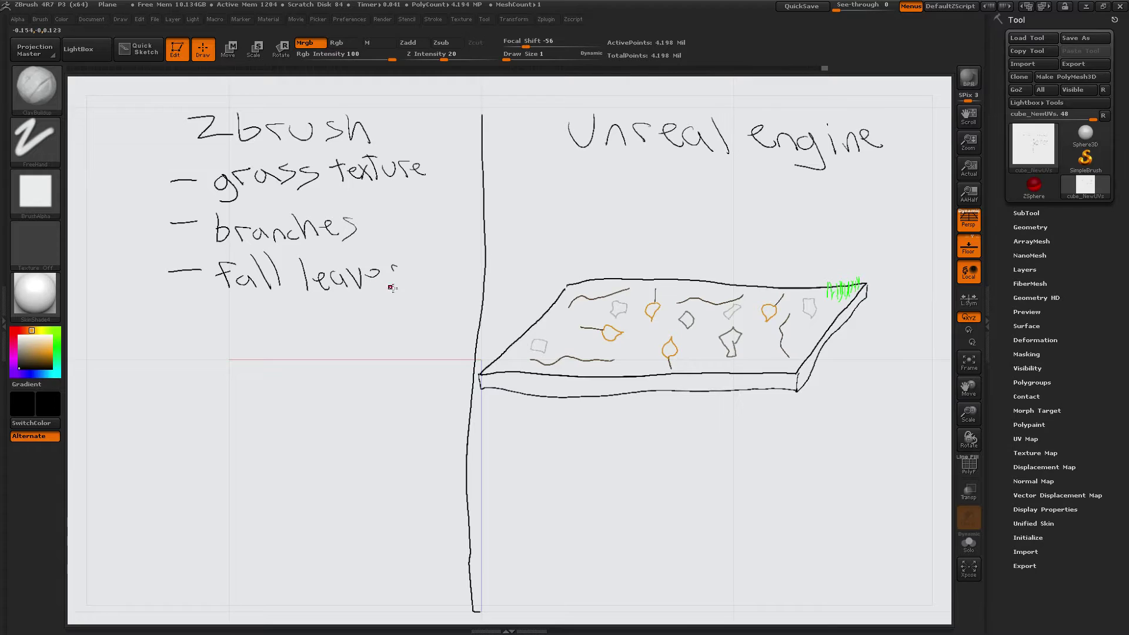
pyautogui.moveTo(371, 277)
pyautogui.mouseDown()
pyautogui.moveTo(393, 272)
pyautogui.moveTo(388, 281)
pyautogui.mouseUp()
# Step: Add a fourth dash and handwrite 'Rocks' beneath it
pyautogui.moveTo(174, 319)
pyautogui.mouseDown()
pyautogui.moveTo(221, 312)
pyautogui.moveTo(226, 336)
pyautogui.moveTo(235, 314)
pyautogui.moveTo(227, 325)
pyautogui.moveTo(241, 341)
pyautogui.moveTo(281, 334)
pyautogui.mouseUp()
pyautogui.moveTo(281, 303); pyautogui.dragTo(283, 333)
pyautogui.moveTo(292, 312); pyautogui.dragTo(303, 337)
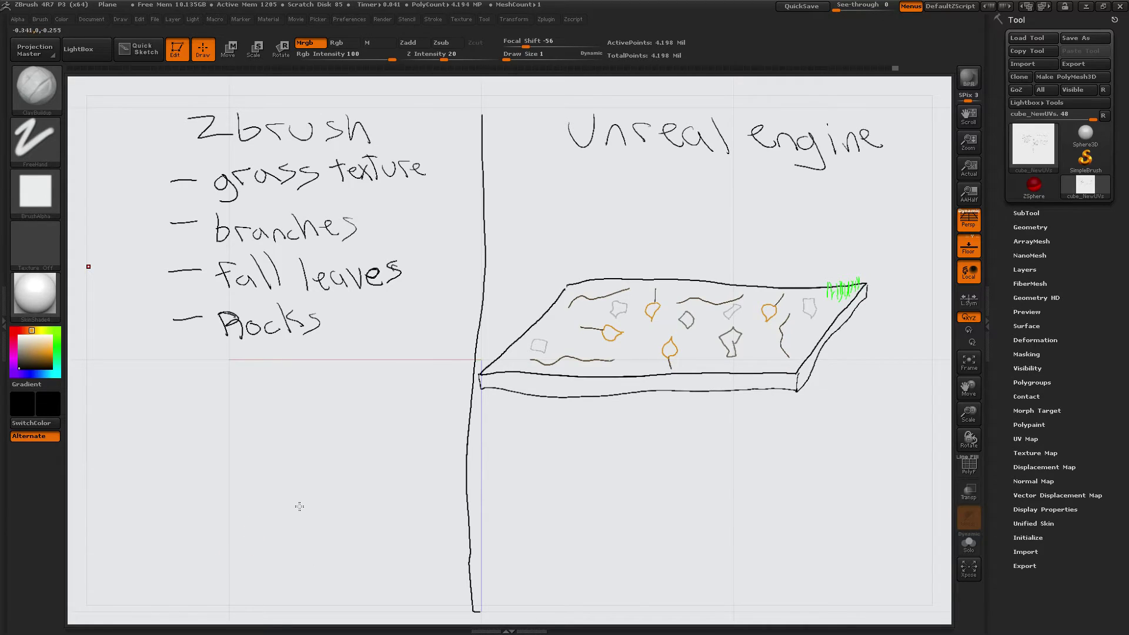
# Step: Outline a banner box near the bottom and set up a green Zadd brush at size 8
pyautogui.moveTo(809, 488)
pyautogui.mouseDown()
pyautogui.moveTo(184, 502)
pyautogui.moveTo(193, 585)
pyautogui.moveTo(788, 560)
pyautogui.mouseUp()
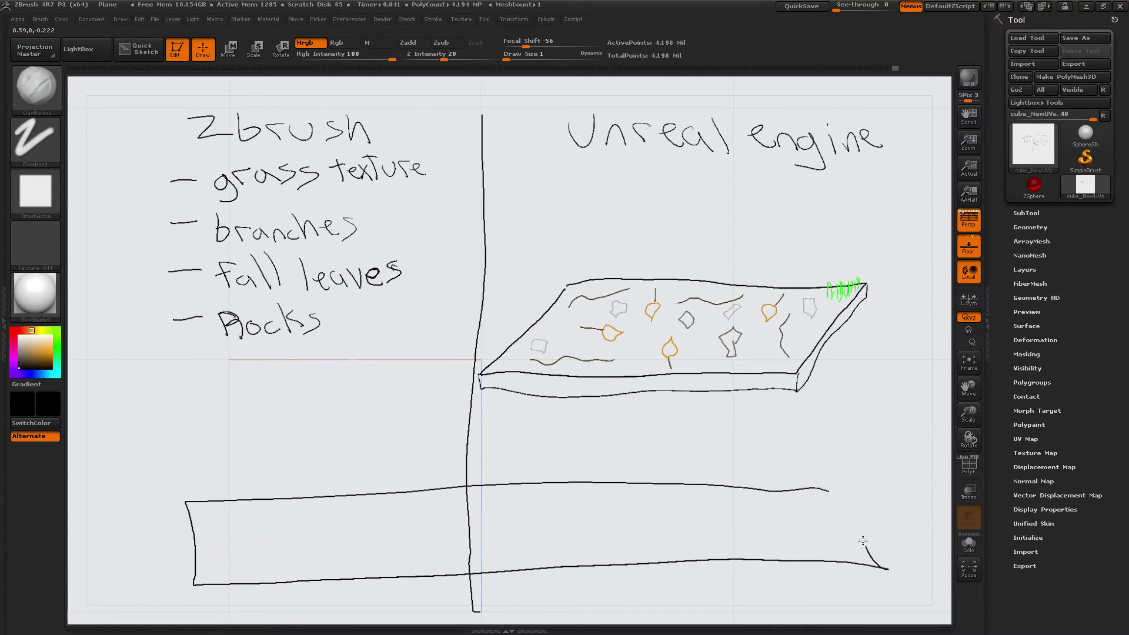
pyautogui.moveTo(860, 535); pyautogui.dragTo(819, 486)
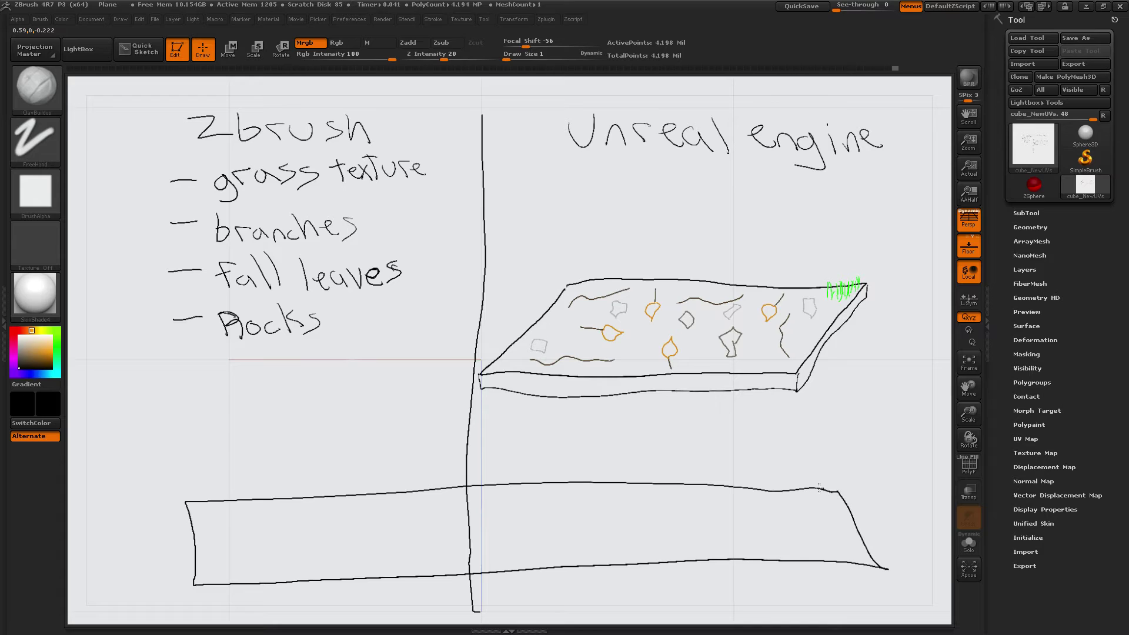
pyautogui.click(408, 43)
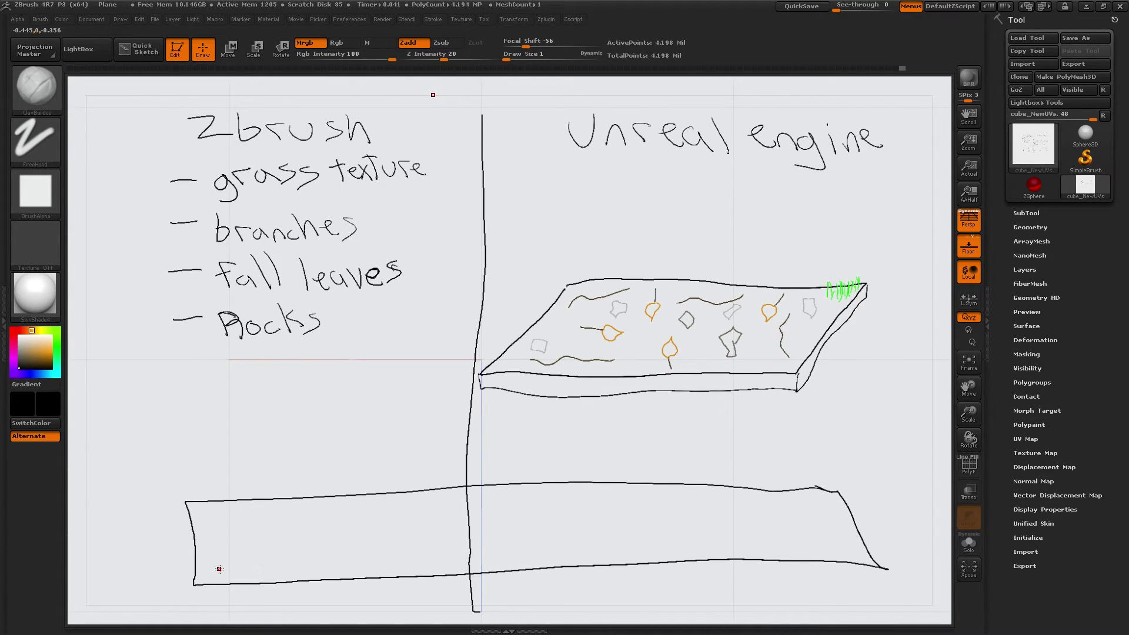
pyautogui.press(']')
pyautogui.press(']')
pyautogui.press(']')
pyautogui.press(']')
pyautogui.press(']')
pyautogui.press(']')
pyautogui.press(']')
pyautogui.press(']')
pyautogui.click(58, 336)
pyautogui.press(']')
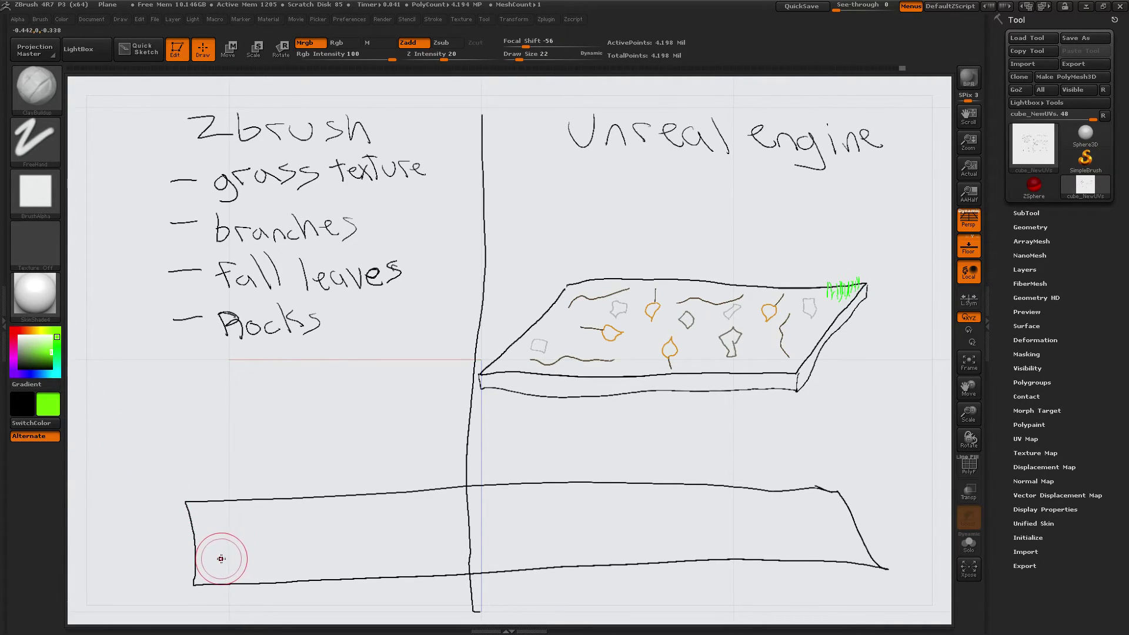
pyautogui.press('[')
pyautogui.press('[')
# Step: Paint 'Marathon' with trailing dots in green inside the banner, undoing the stray mark
pyautogui.moveTo(218, 570)
pyautogui.mouseDown()
pyautogui.moveTo(233, 517)
pyautogui.moveTo(259, 557)
pyautogui.moveTo(269, 512)
pyautogui.moveTo(301, 563)
pyautogui.moveTo(333, 551)
pyautogui.moveTo(348, 564)
pyautogui.moveTo(365, 545)
pyautogui.moveTo(416, 546)
pyautogui.moveTo(433, 563)
pyautogui.mouseUp()
pyautogui.moveTo(464, 513); pyautogui.dragTo(470, 562)
pyautogui.moveTo(420, 515)
pyautogui.mouseDown()
pyautogui.moveTo(495, 507)
pyautogui.moveTo(508, 550)
pyautogui.moveTo(521, 527)
pyautogui.moveTo(534, 548)
pyautogui.moveTo(579, 538)
pyautogui.mouseUp()
pyautogui.moveTo(597, 556)
pyautogui.mouseDown()
pyautogui.moveTo(631, 520)
pyautogui.moveTo(638, 548)
pyautogui.moveTo(836, 541)
pyautogui.mouseUp()
pyautogui.click(670, 543)
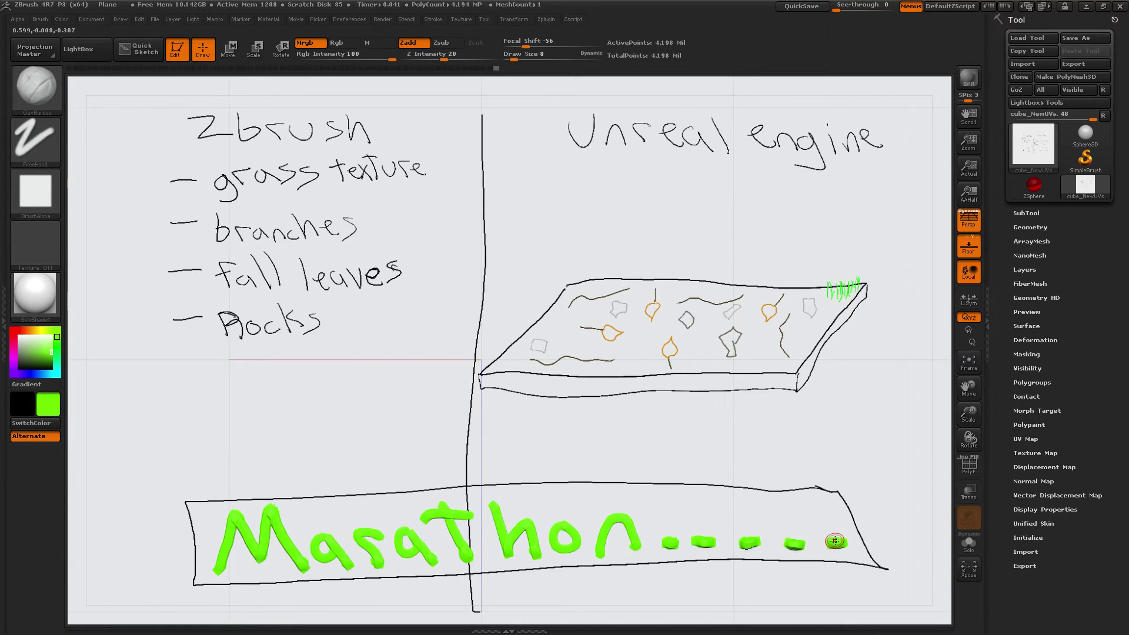
pyautogui.moveTo(676, 488)
pyautogui.mouseDown()
pyautogui.moveTo(706, 500)
pyautogui.moveTo(681, 481)
pyautogui.moveTo(694, 488)
pyautogui.moveTo(668, 546)
pyautogui.mouseUp()
pyautogui.hotkey('ctrl', 'z')
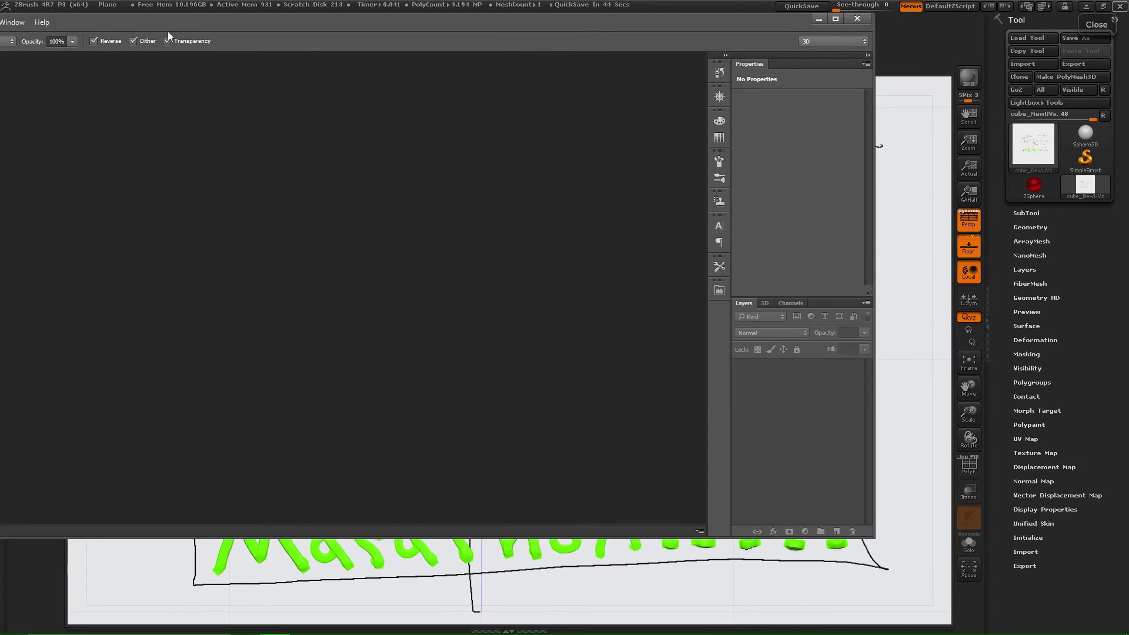
# Step: Create a new 5760 × 1080 Photoshop document named MARATHON
pyautogui.moveTo(187, 23); pyautogui.dragTo(410, 75)
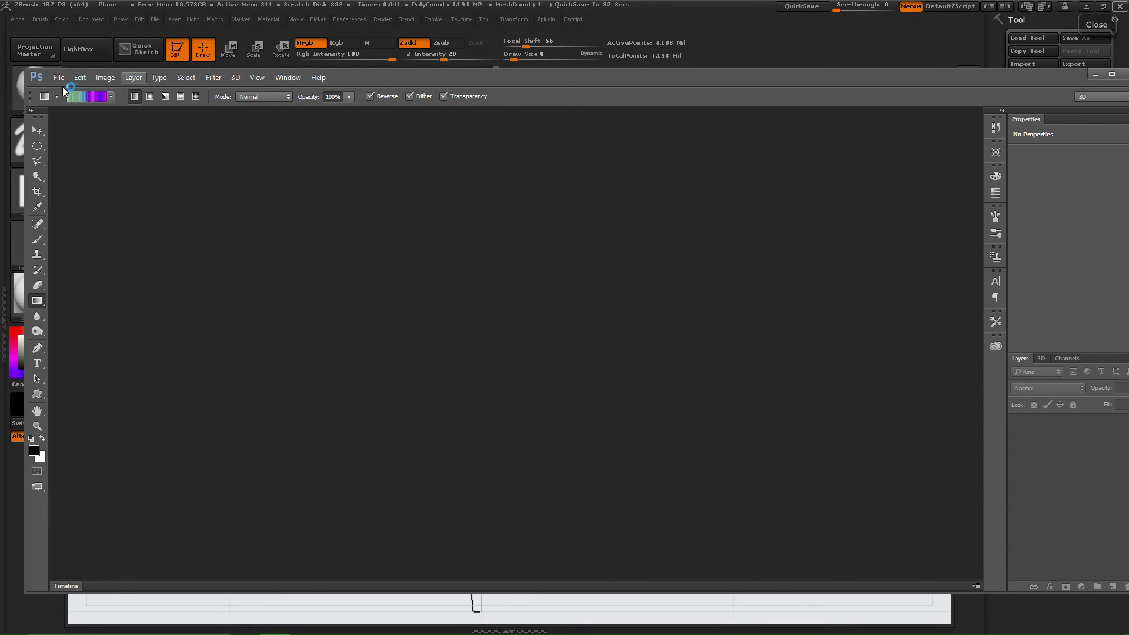
pyautogui.click(59, 78)
pyautogui.click(70, 89)
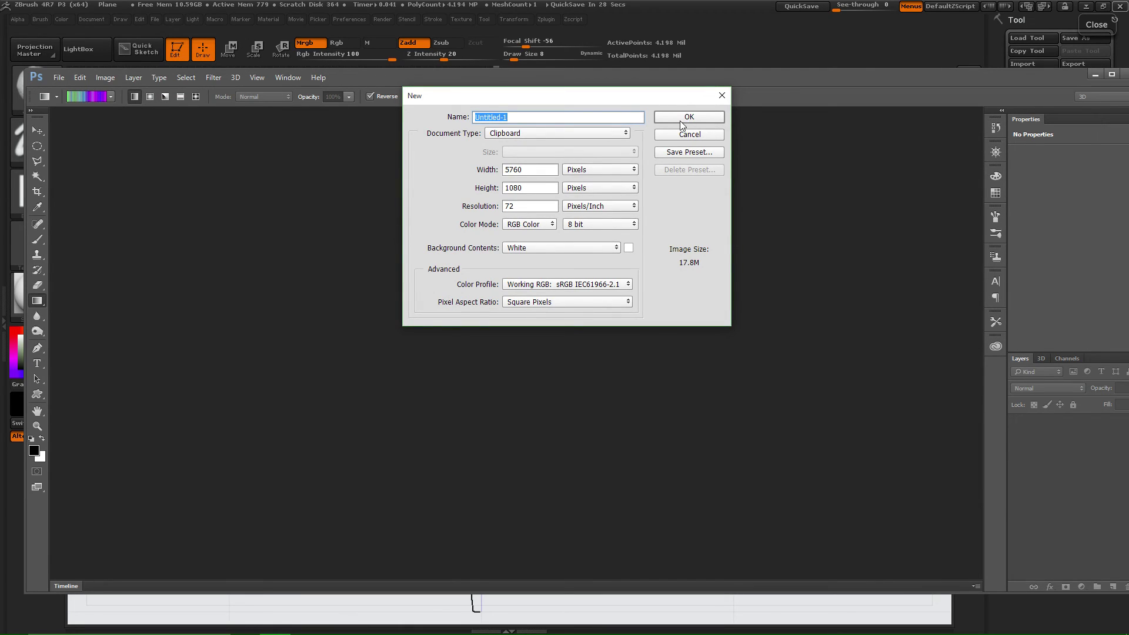
pyautogui.write('MAR')
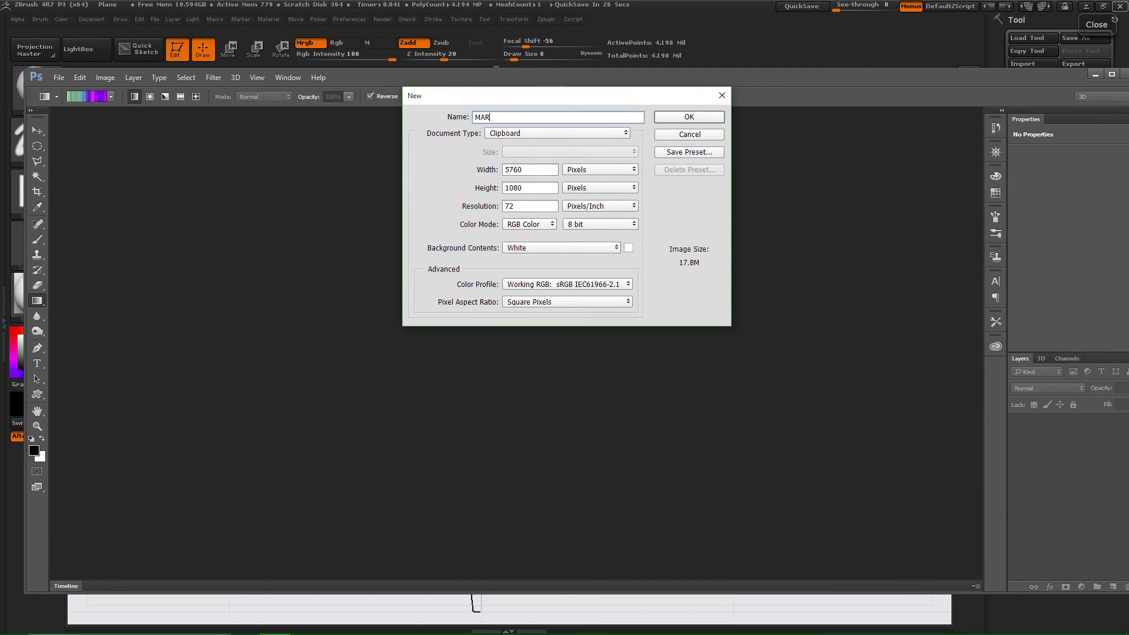
pyautogui.write('ATHON')
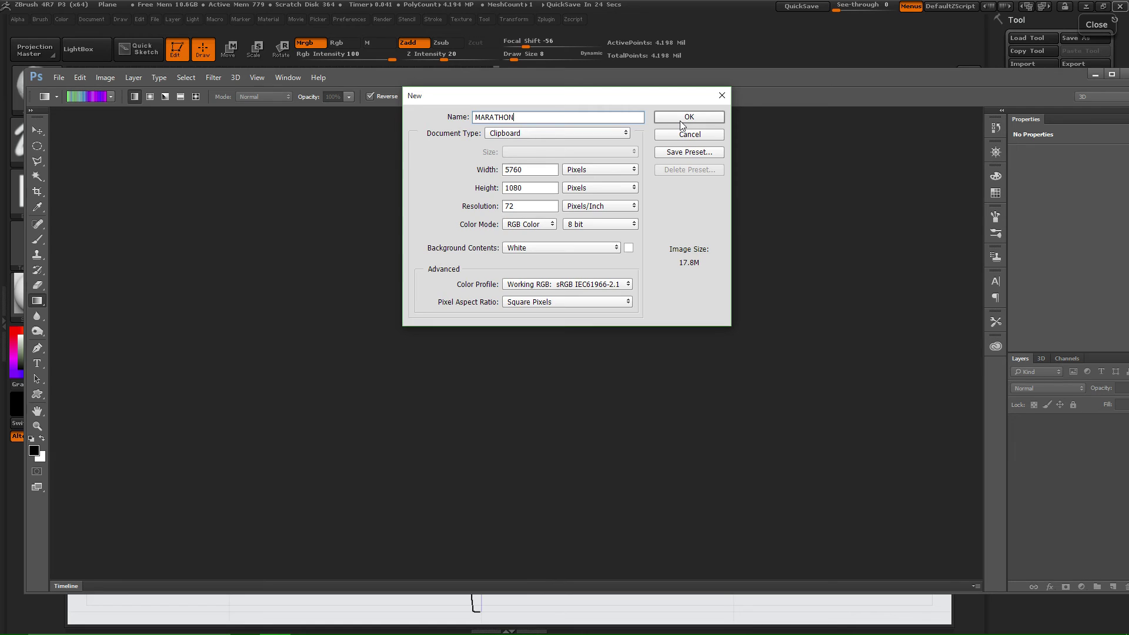
pyautogui.click(681, 120)
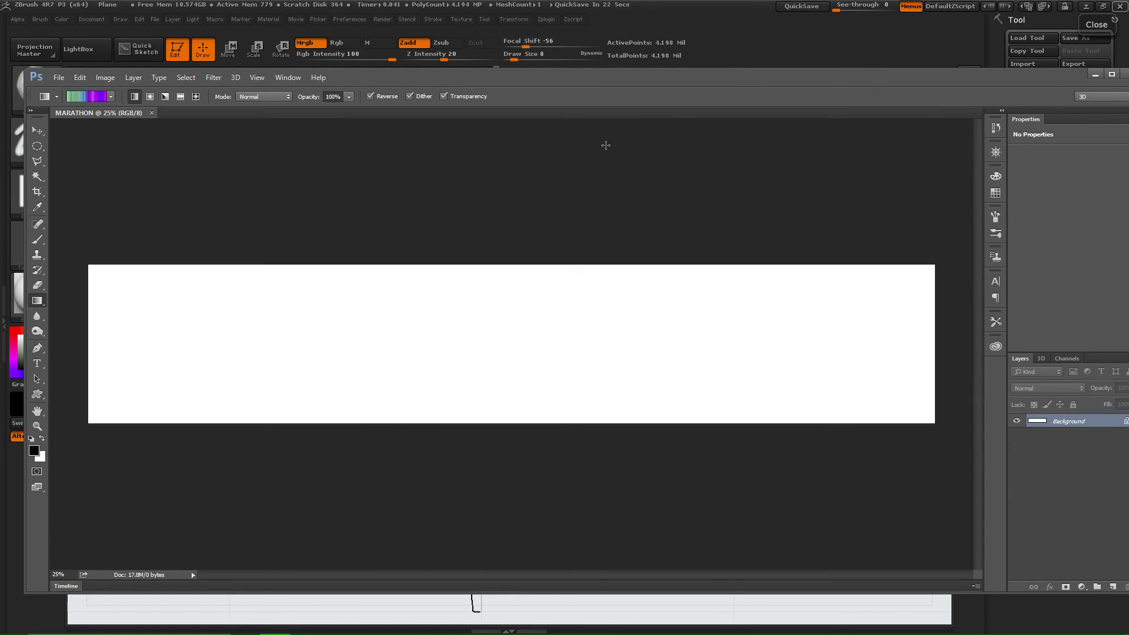
# Step: Paste the screenshot, crop it to only the ZBrush sketch, and minimize Photoshop
pyautogui.hotkey('ctrl', 'v')
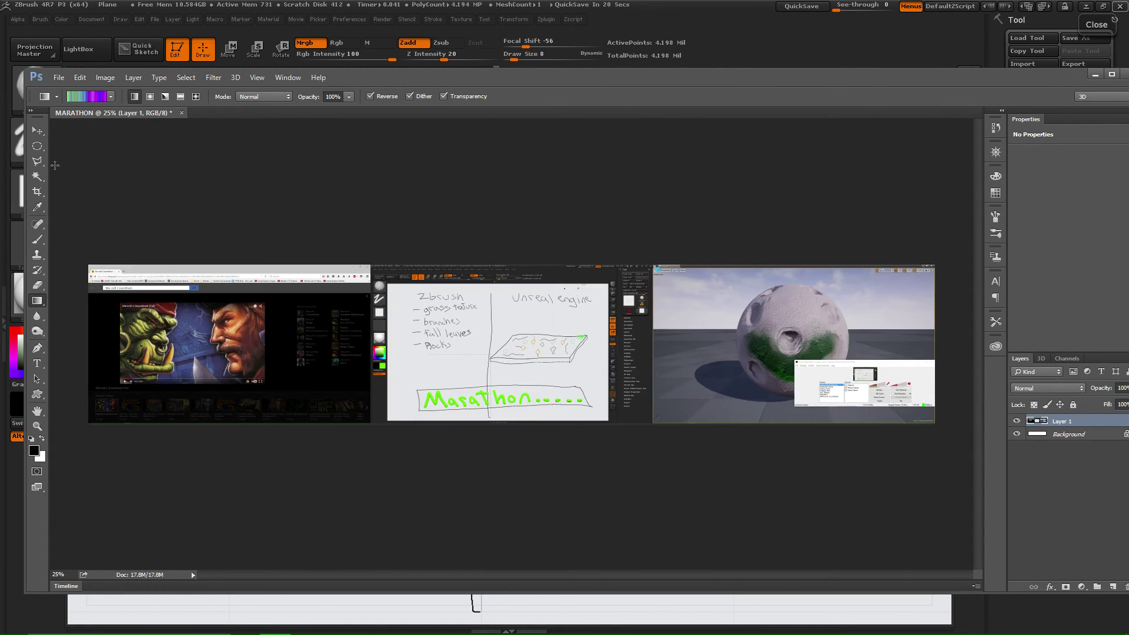
pyautogui.click(37, 191)
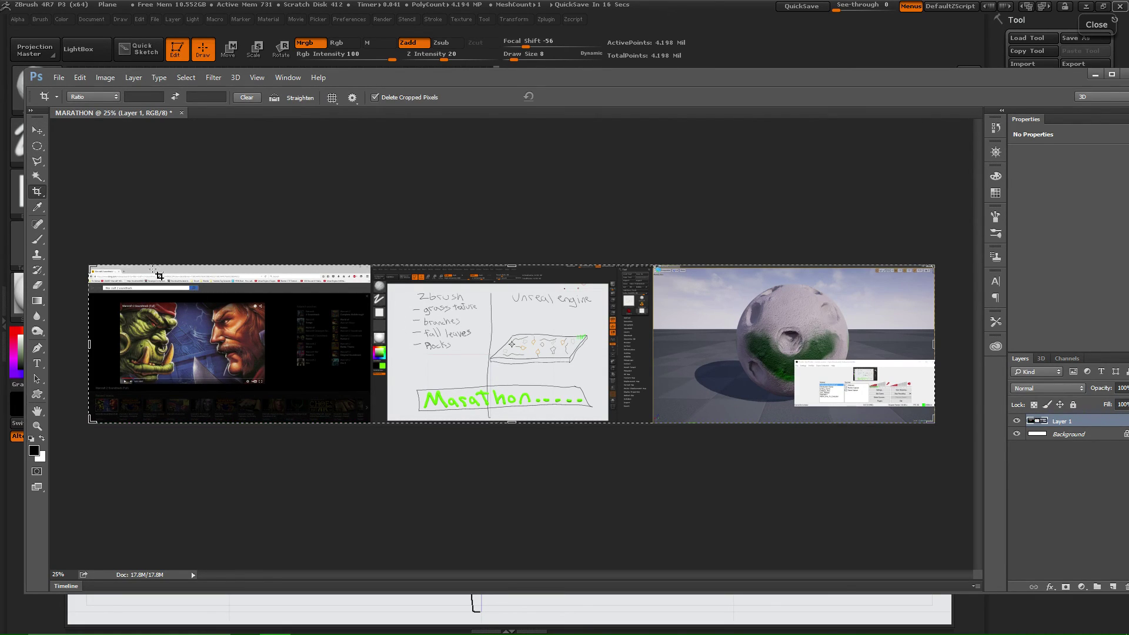
pyautogui.moveTo(90, 267); pyautogui.dragTo(371, 265)
pyautogui.press('Return')
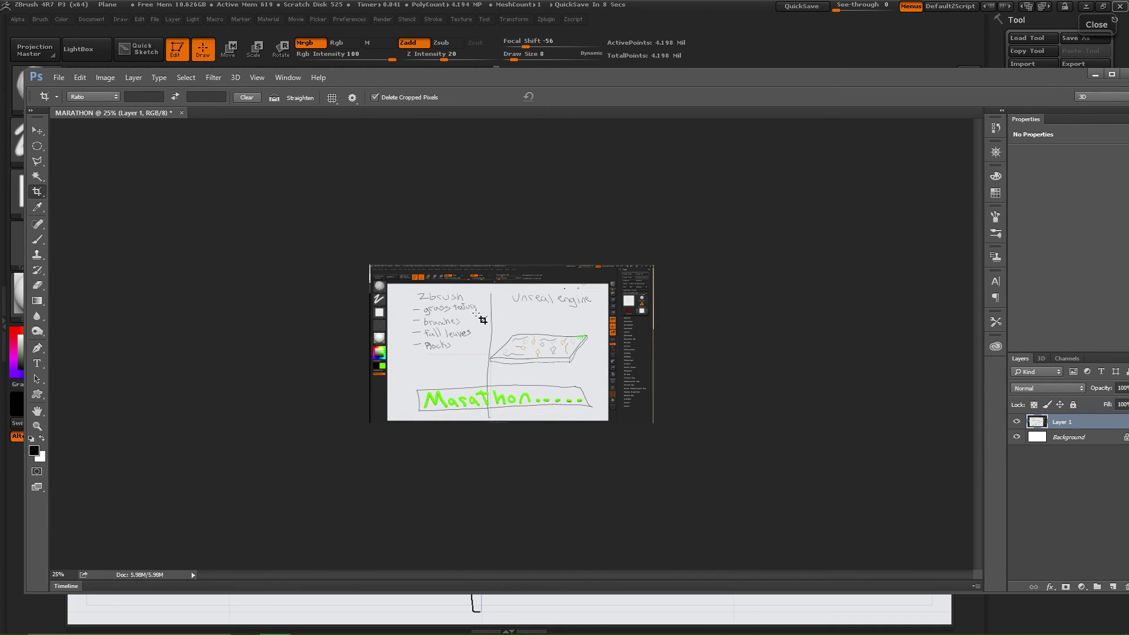
pyautogui.scroll(5, 468, 332)
pyautogui.scroll(-2, 468, 332)
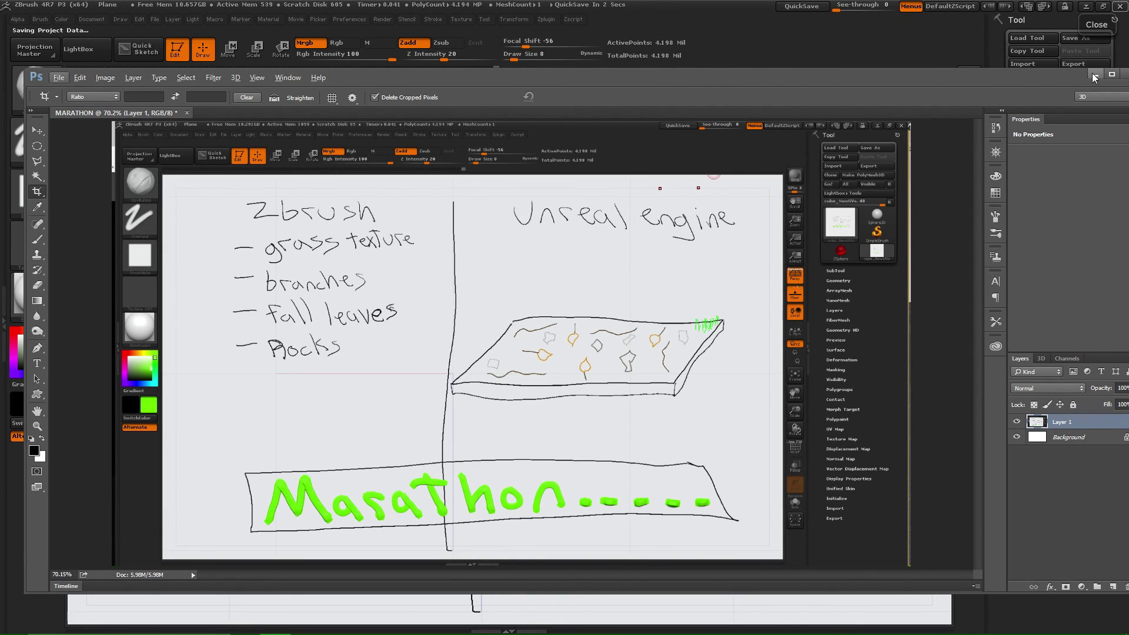
pyautogui.click(1095, 79)
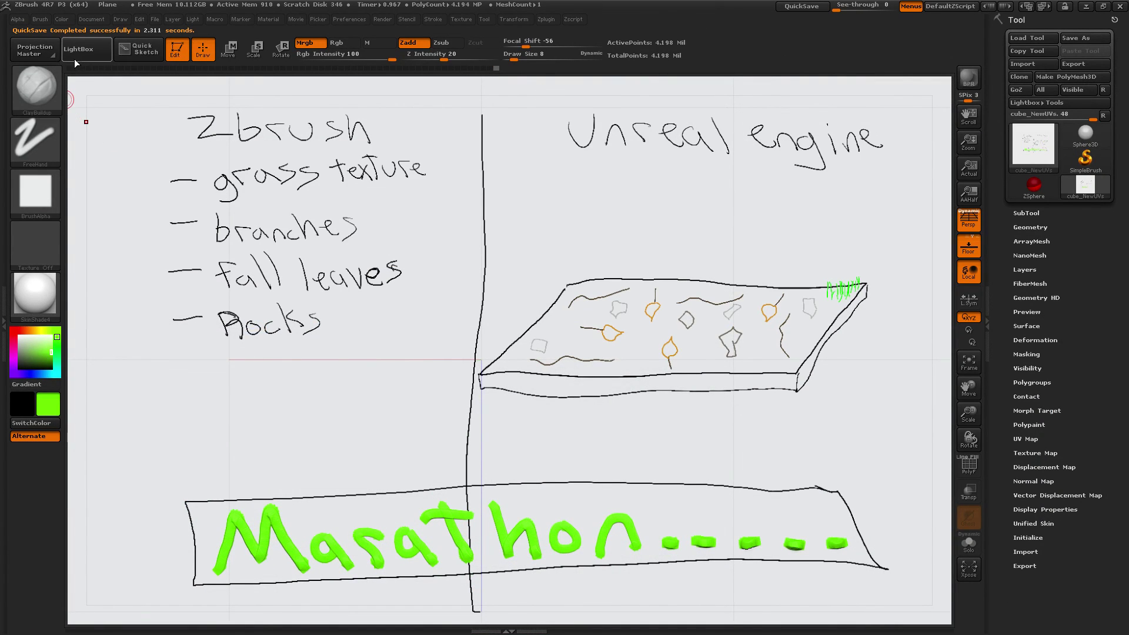
# Step: Load DynaMesh032.ZPR from LightBox's Project tab without saving the sketch changes
pyautogui.click(79, 49)
pyautogui.doubleClick(425, 124)
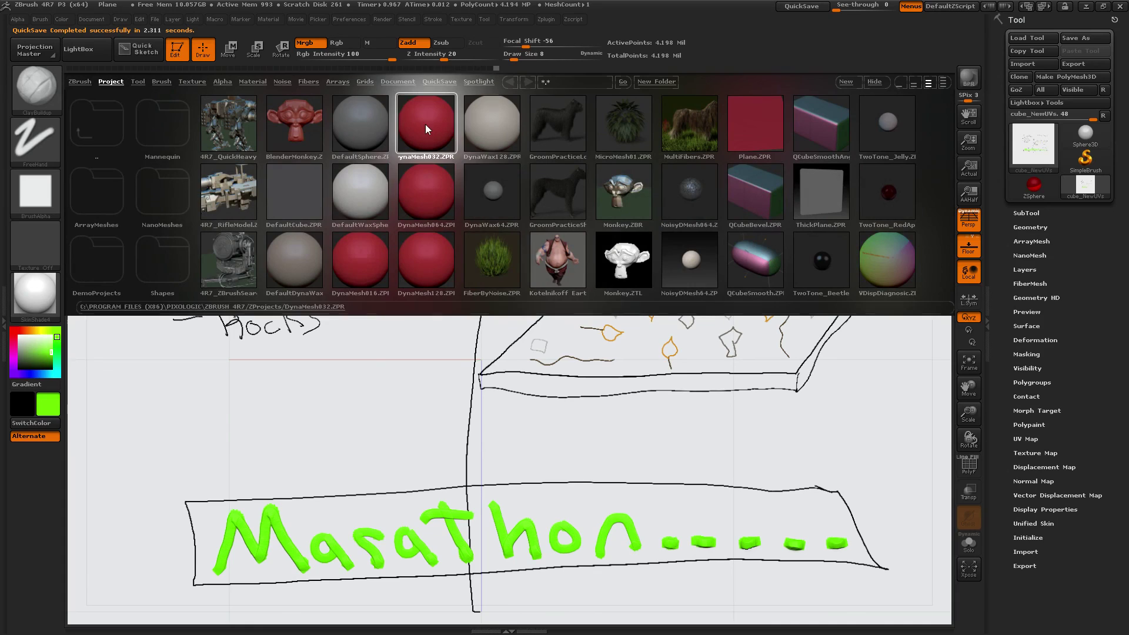
pyautogui.click(600, 365)
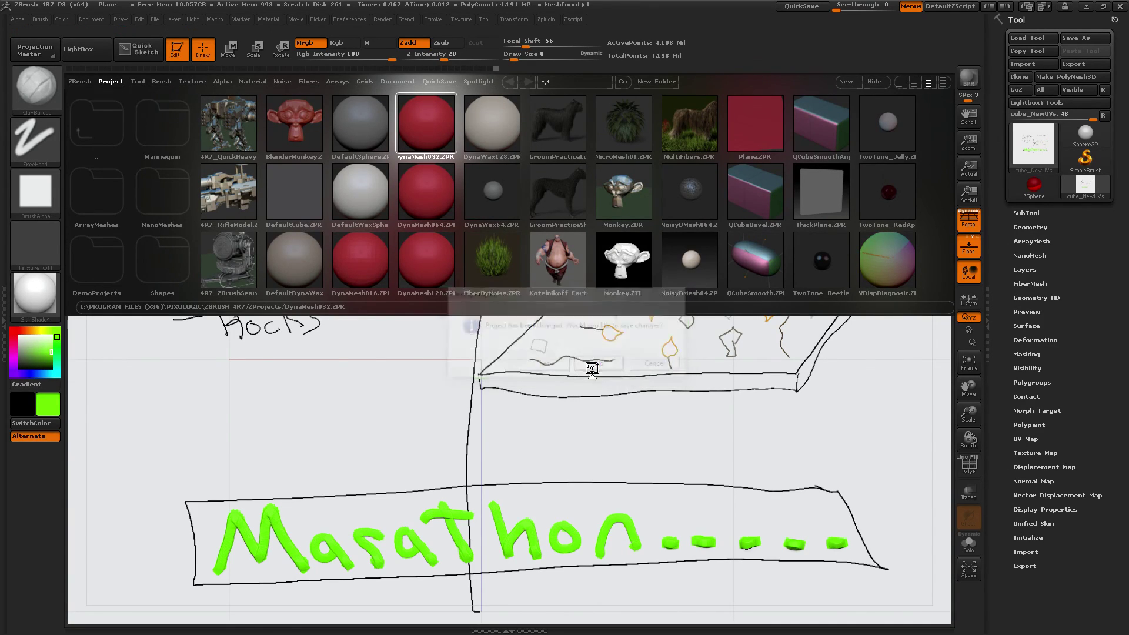